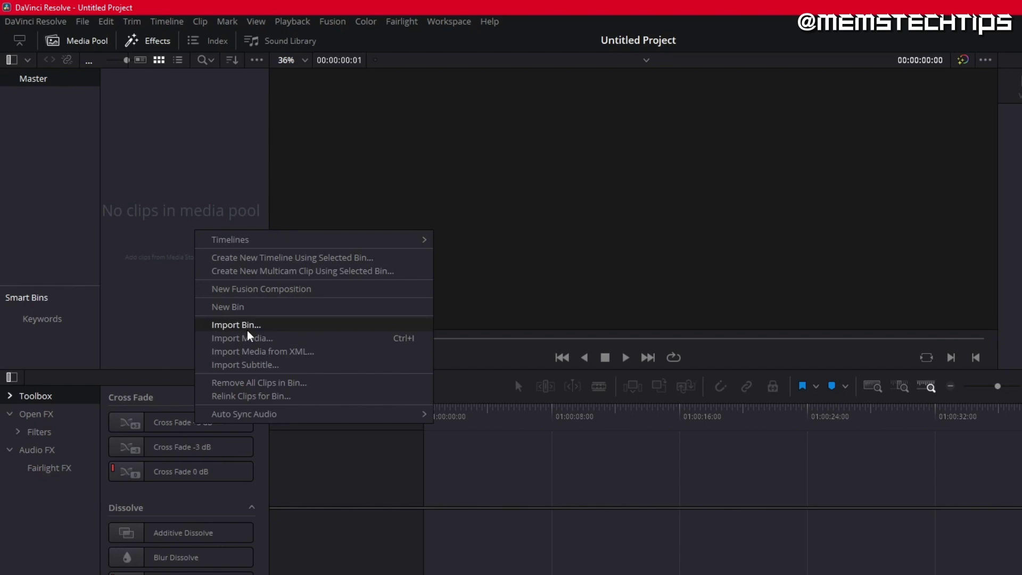
# Step: Import the Video Editor Example clip into the Media Pool
pyautogui.click(239, 337)
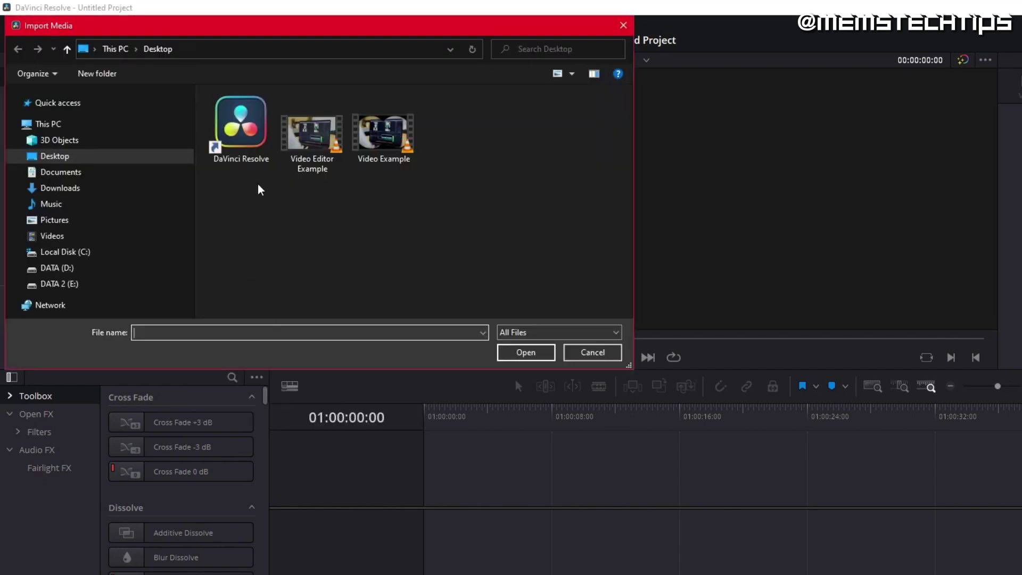
pyautogui.click(312, 136)
pyautogui.click(525, 352)
# Step: Place the Video Editor Example clip's video and audio on a new Timeline 1
pyautogui.click(185, 110)
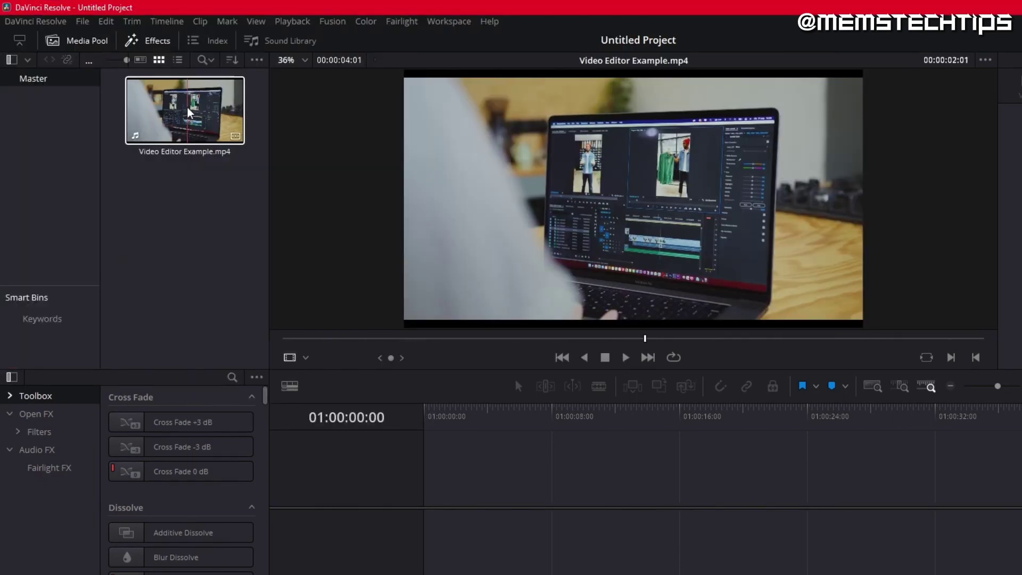
pyautogui.moveTo(185, 111); pyautogui.dragTo(262, 195)
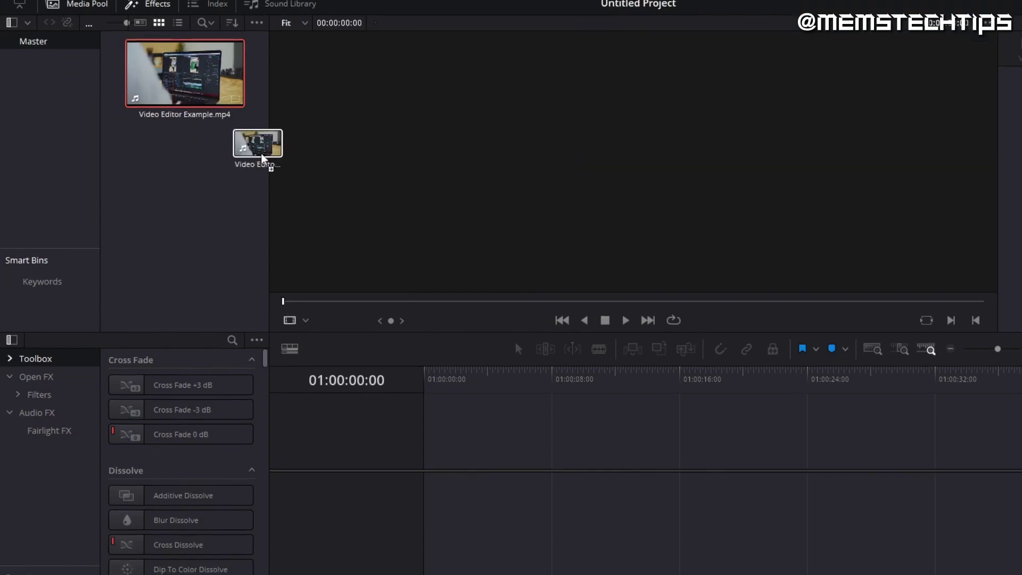
pyautogui.moveTo(262, 158); pyautogui.dragTo(438, 497)
pyautogui.moveTo(436, 391); pyautogui.dragTo(436, 391)
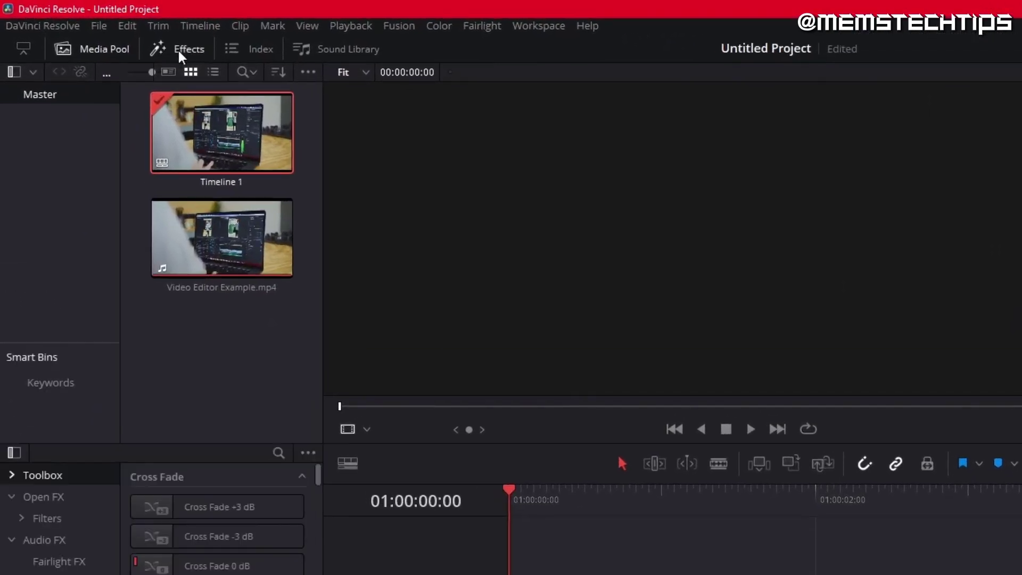
# Step: Add a Spiral Wipe at the clip's start and a shortened Push transition at its end
pyautogui.moveTo(317, 479); pyautogui.dragTo(318, 529)
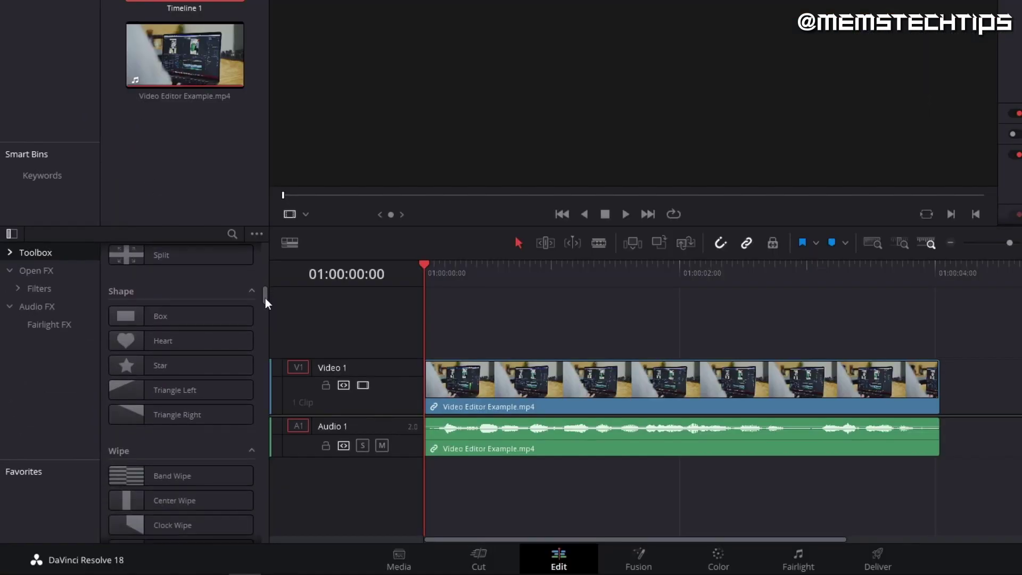
pyautogui.moveTo(265, 301); pyautogui.dragTo(264, 316)
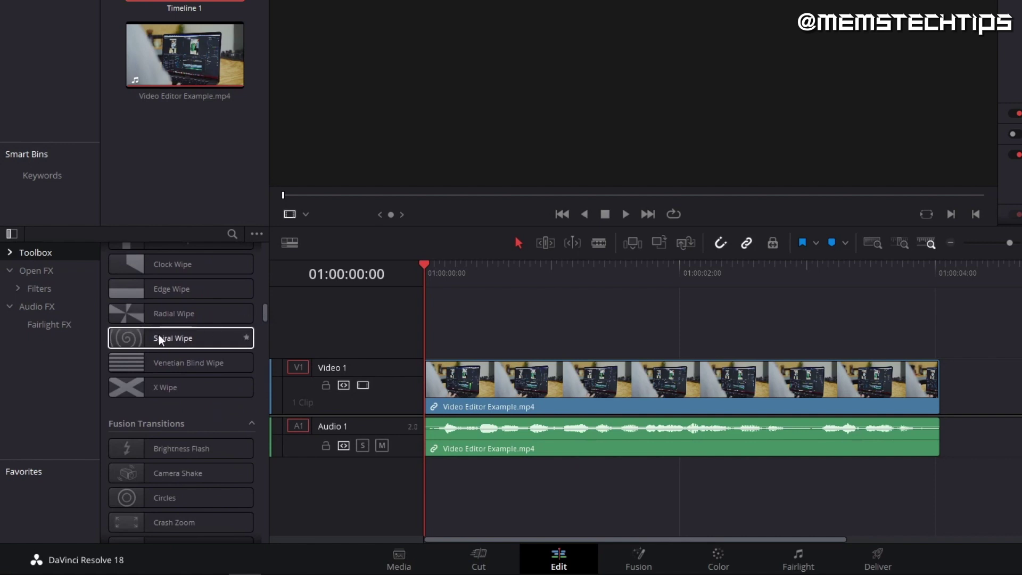
pyautogui.moveTo(159, 337); pyautogui.dragTo(439, 384)
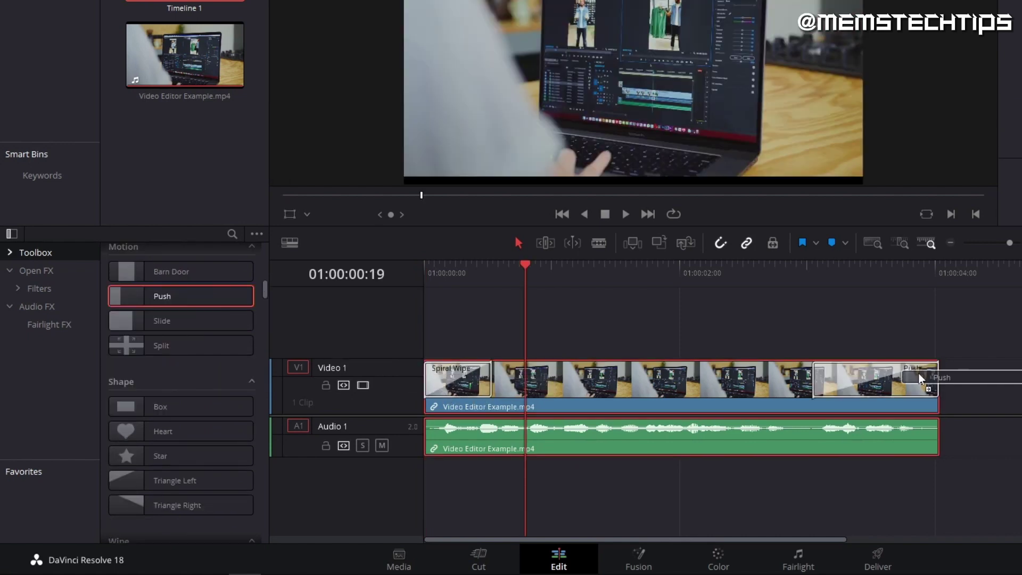
pyautogui.moveTo(918, 372); pyautogui.dragTo(918, 373)
pyautogui.moveTo(814, 371); pyautogui.dragTo(884, 381)
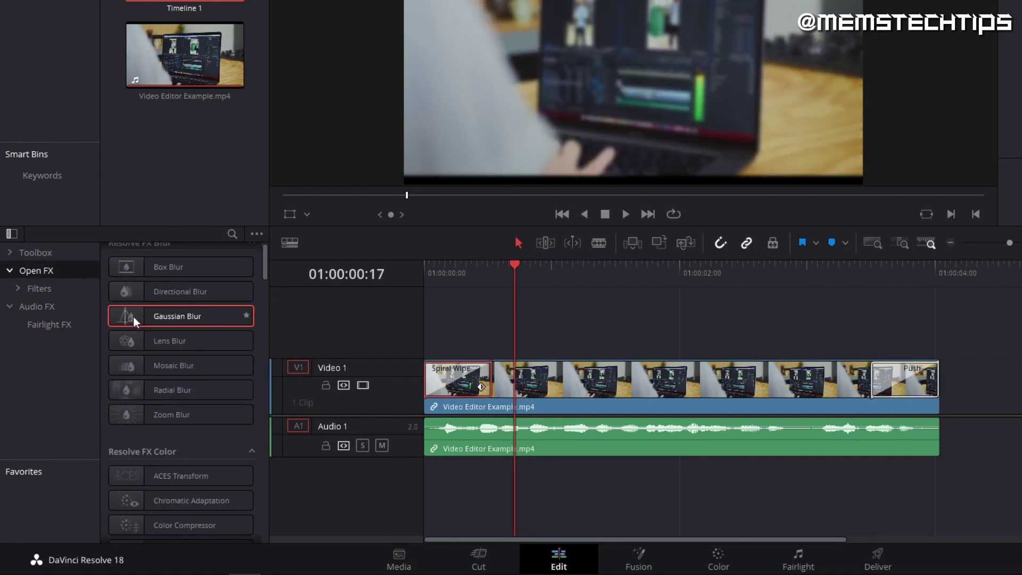
# Step: Apply Gaussian Blur at strength 0.543 to the video and Chorus to the audio
pyautogui.moveTo(133, 316); pyautogui.dragTo(592, 392)
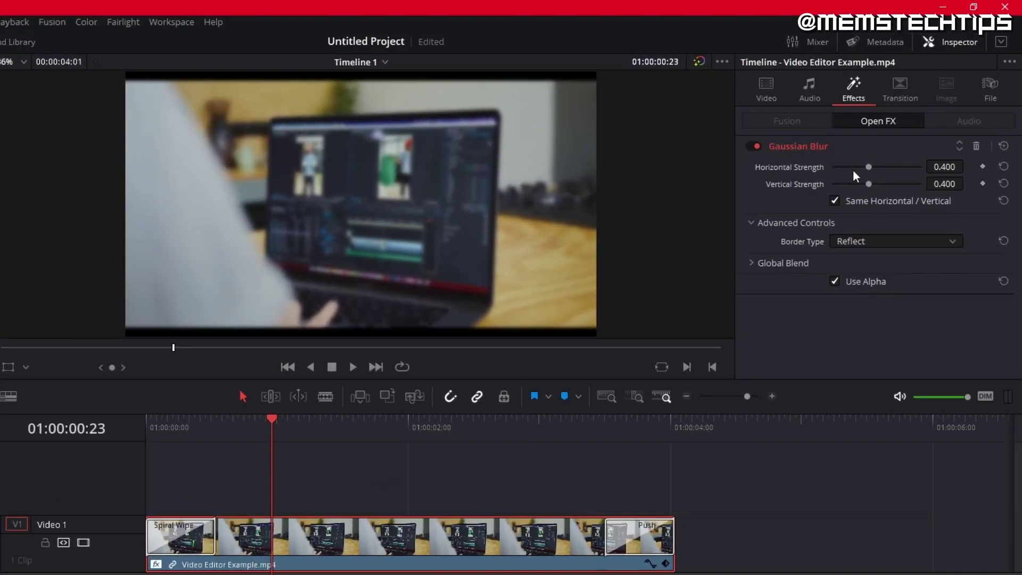
pyautogui.moveTo(869, 166); pyautogui.dragTo(881, 168)
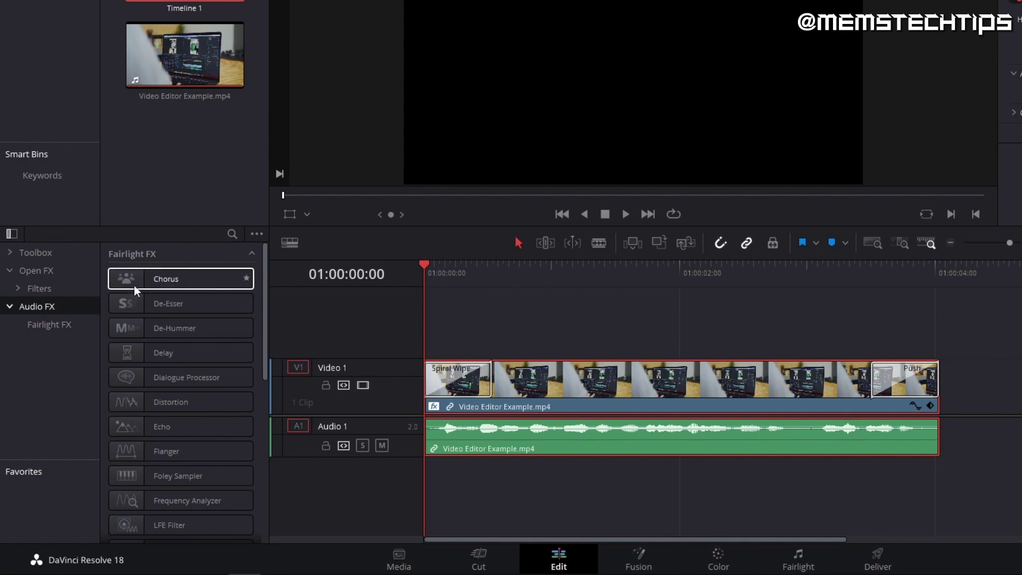
pyautogui.moveTo(134, 280); pyautogui.dragTo(453, 442)
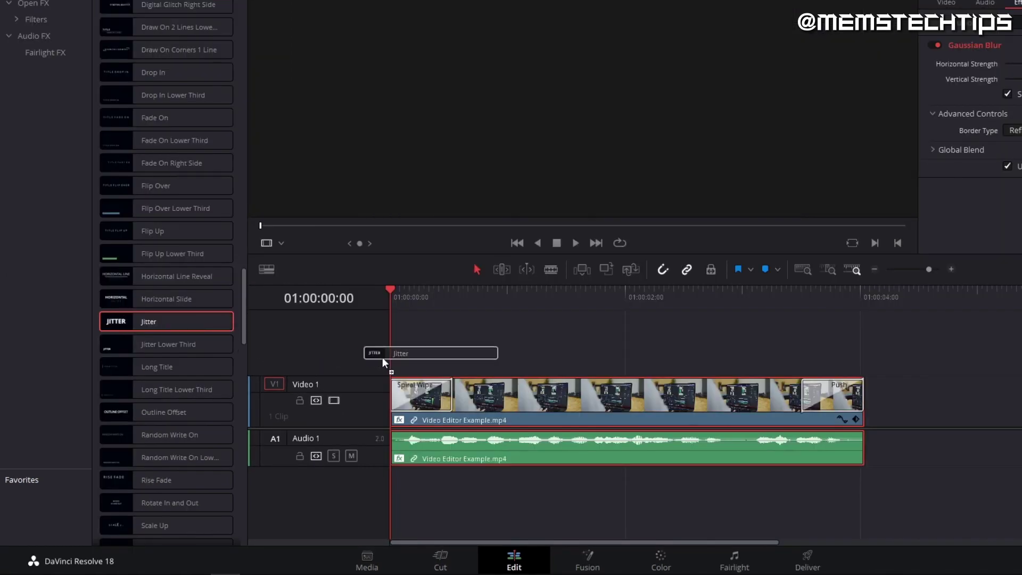
# Step: Add a Jitter title on Video 2, trimmed to the clip's end, reading 'Video Example'
pyautogui.moveTo(382, 357); pyautogui.dragTo(394, 356)
pyautogui.moveTo(976, 338); pyautogui.dragTo(863, 338)
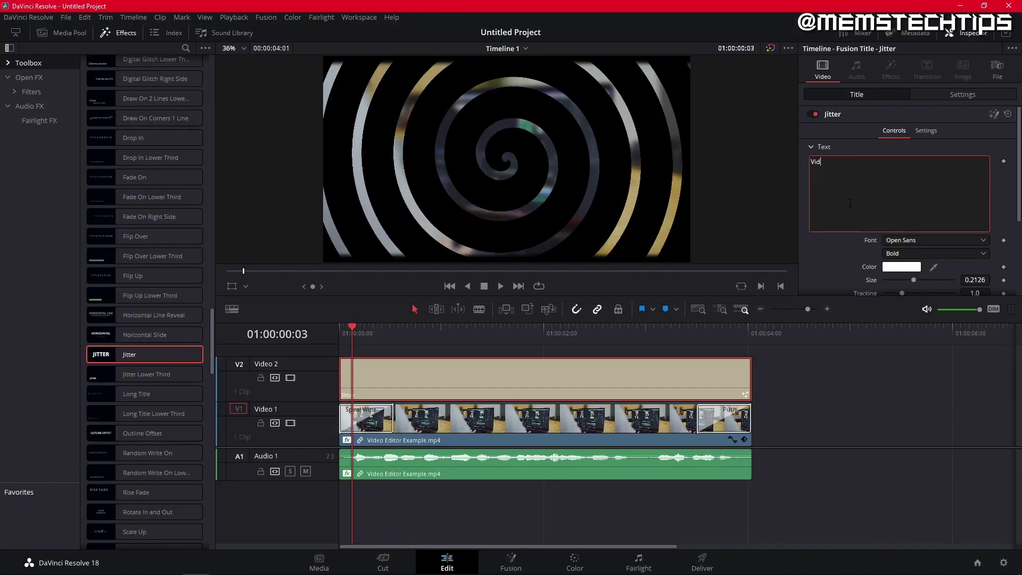
pyautogui.write('eo')
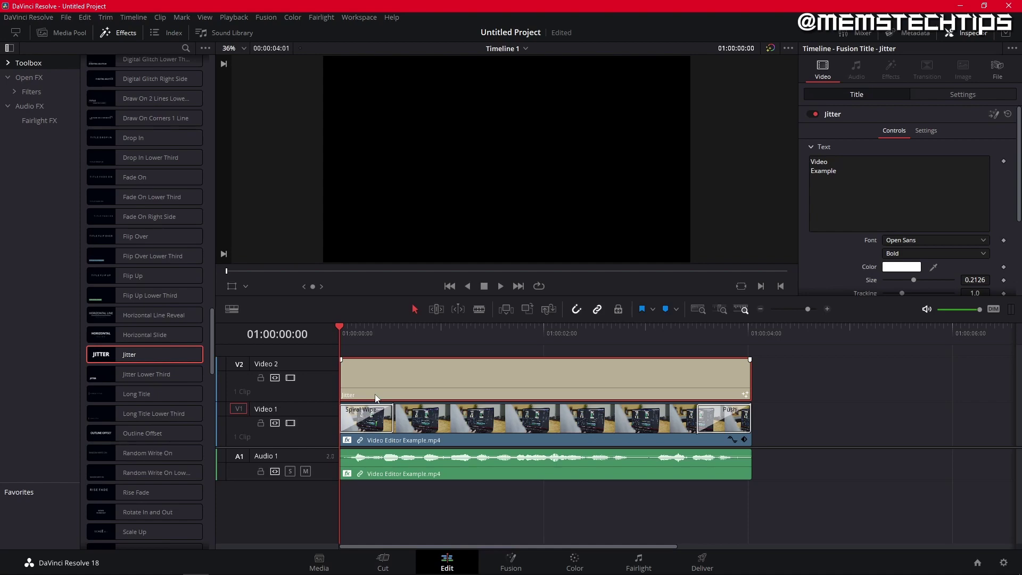
# Step: Add a subtitle track with a first caption containing the intro sentence
pyautogui.rightClick(319, 494)
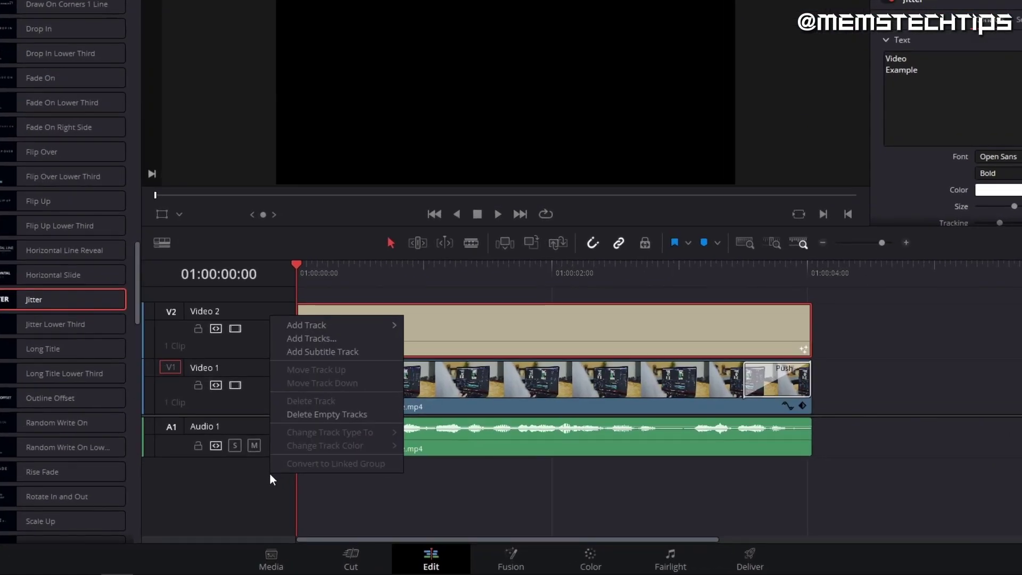
pyautogui.click(322, 352)
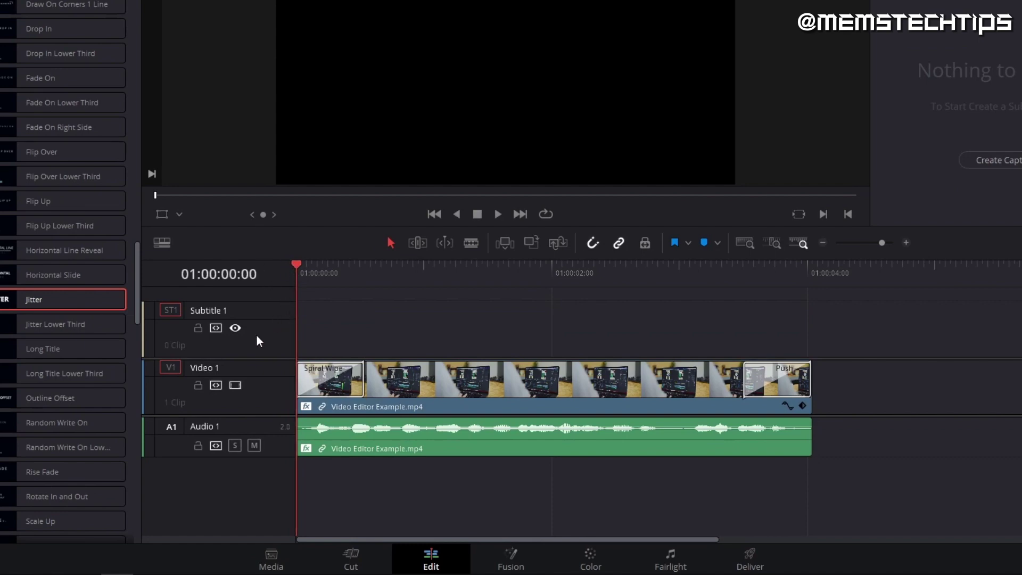
pyautogui.rightClick(327, 330)
pyautogui.click(351, 338)
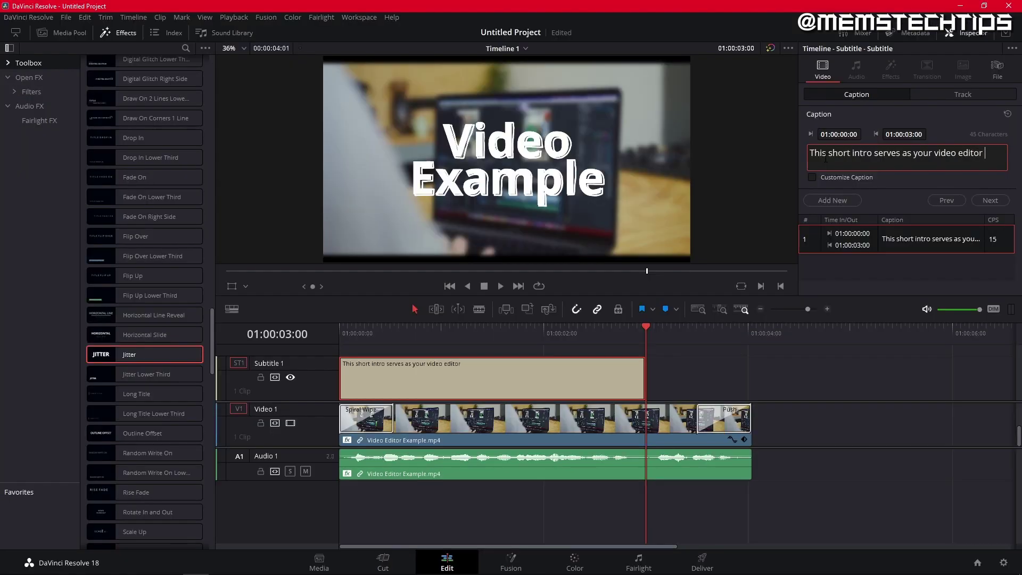
pyautogui.write('example.')
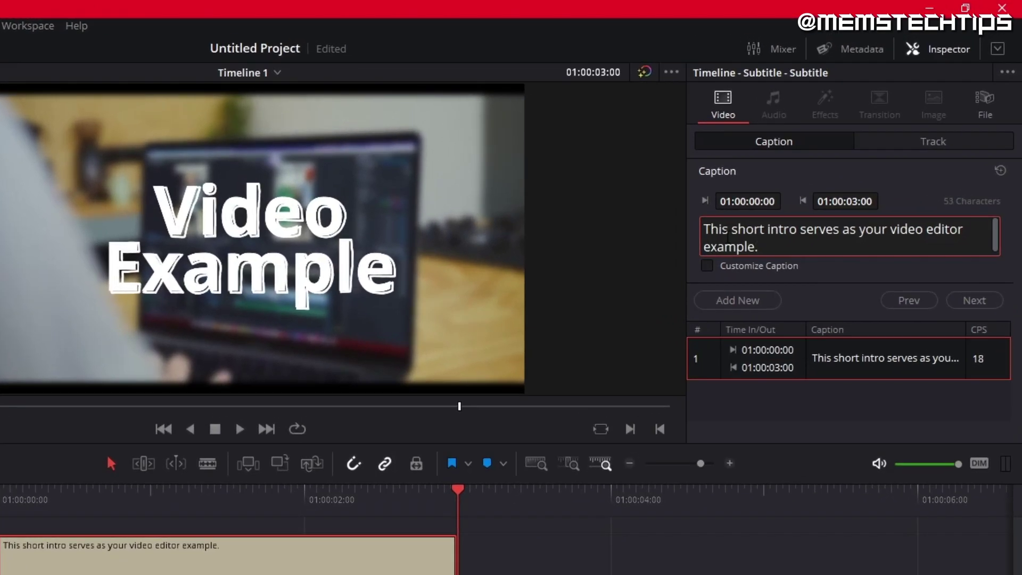
# Step: Add a second caption, 'I hope you like it.', and set the font to Noto Serif Cond
pyautogui.click(742, 299)
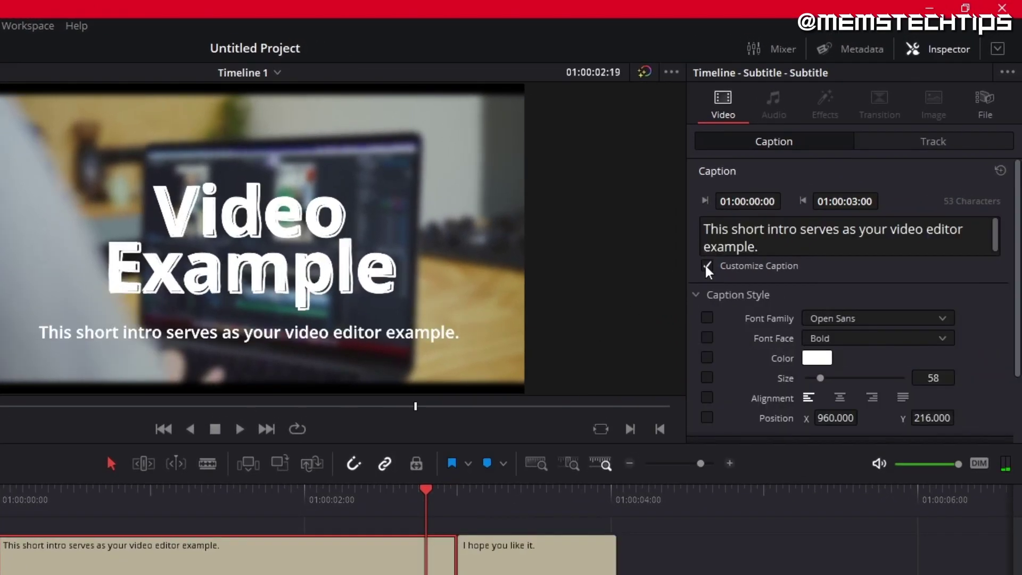
pyautogui.click(851, 317)
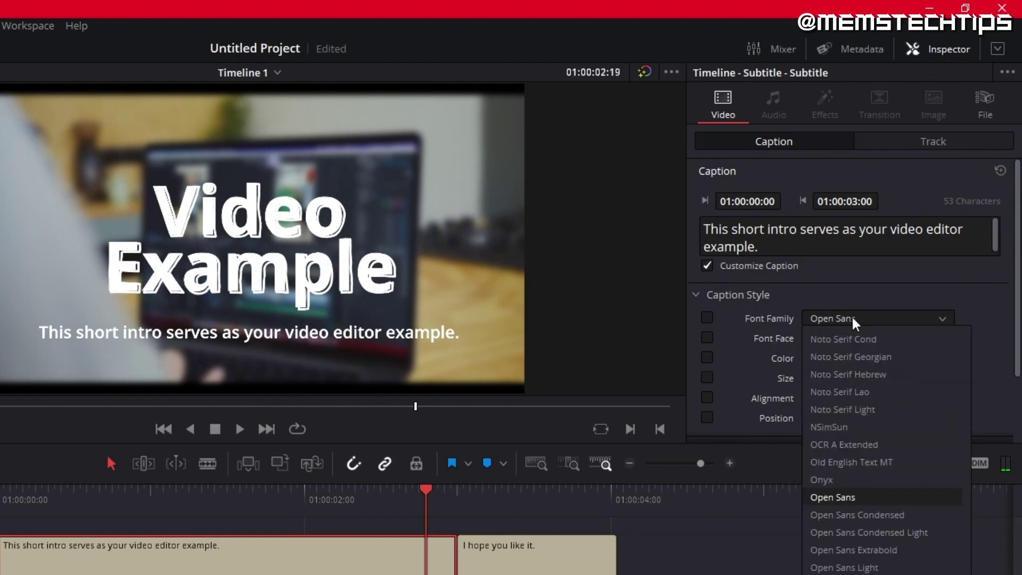
pyautogui.click(850, 339)
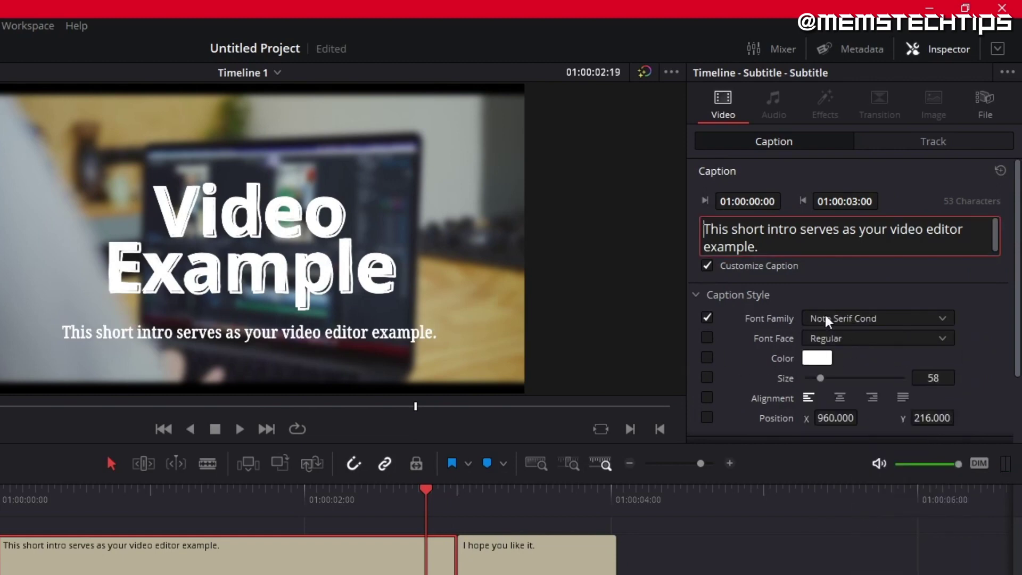
pyautogui.scroll(-2, 1017, 261)
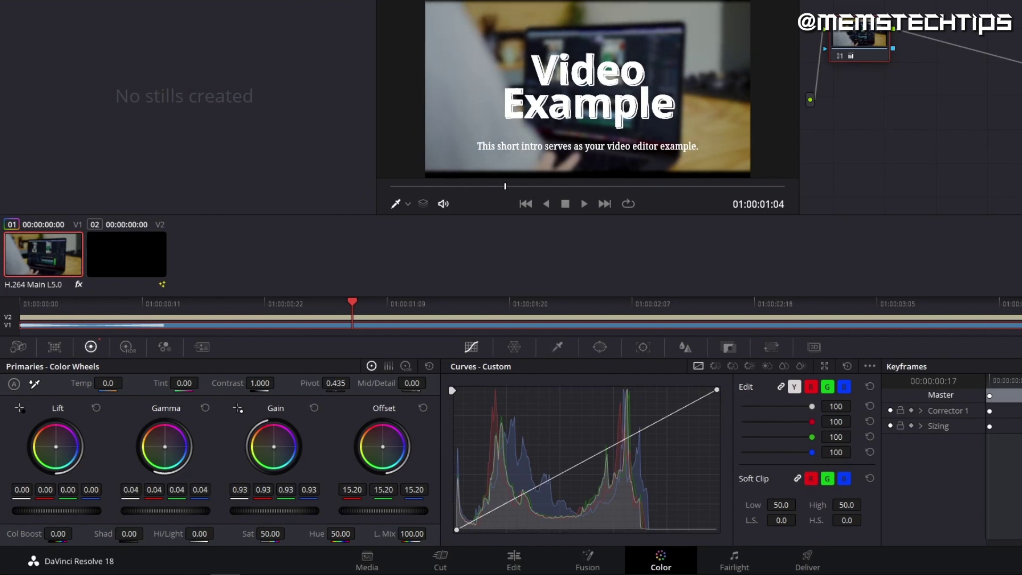
# Step: Raise the gamma slightly to brighten midtones and check the audio track's effects
pyautogui.moveTo(165, 511); pyautogui.dragTo(176, 510)
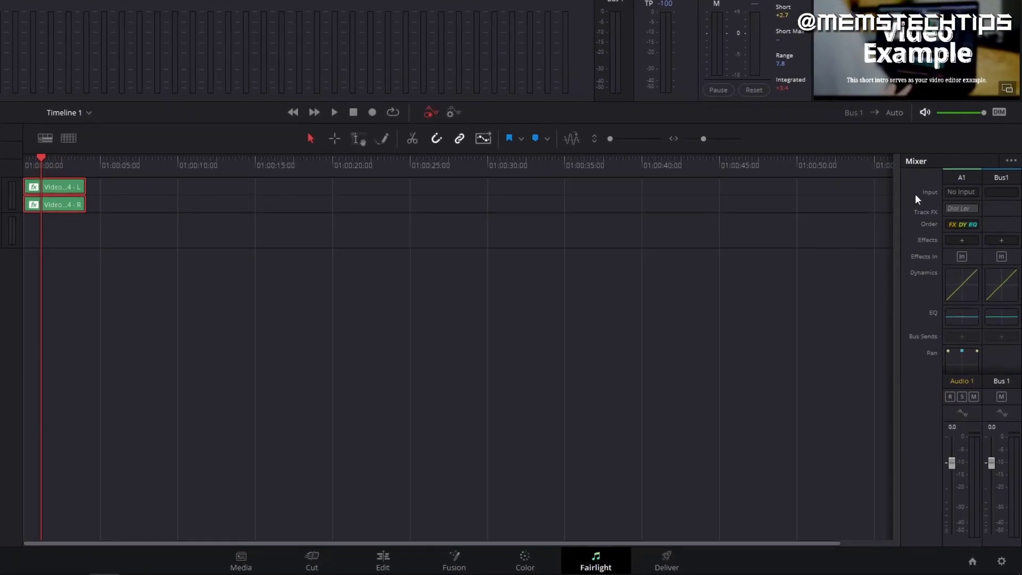
pyautogui.click(962, 240)
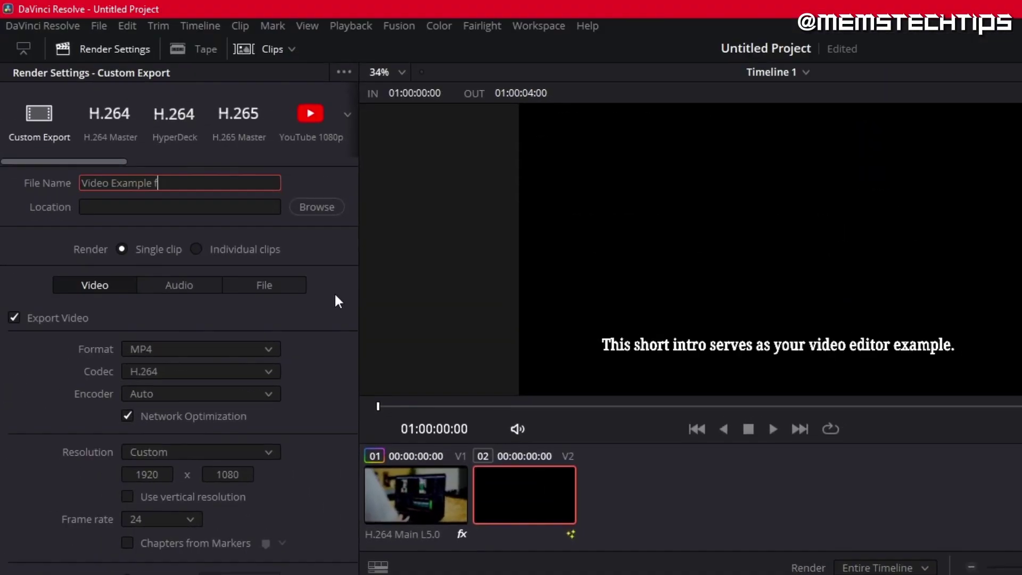
# Step: Name the render 'Video Example' and save it to the Desktop
pyautogui.write('or YouTube')
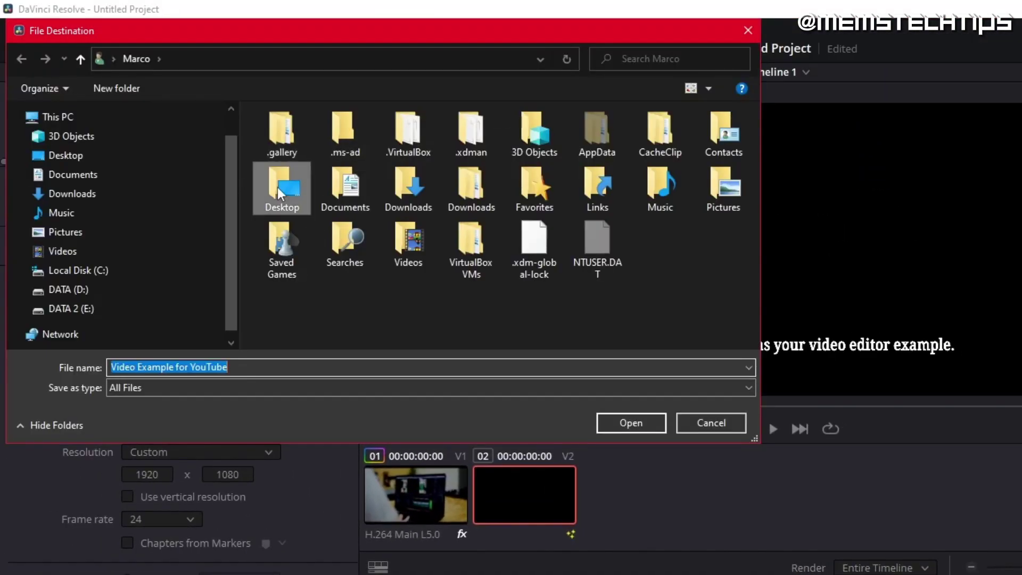
pyautogui.doubleClick(276, 187)
pyautogui.click(628, 422)
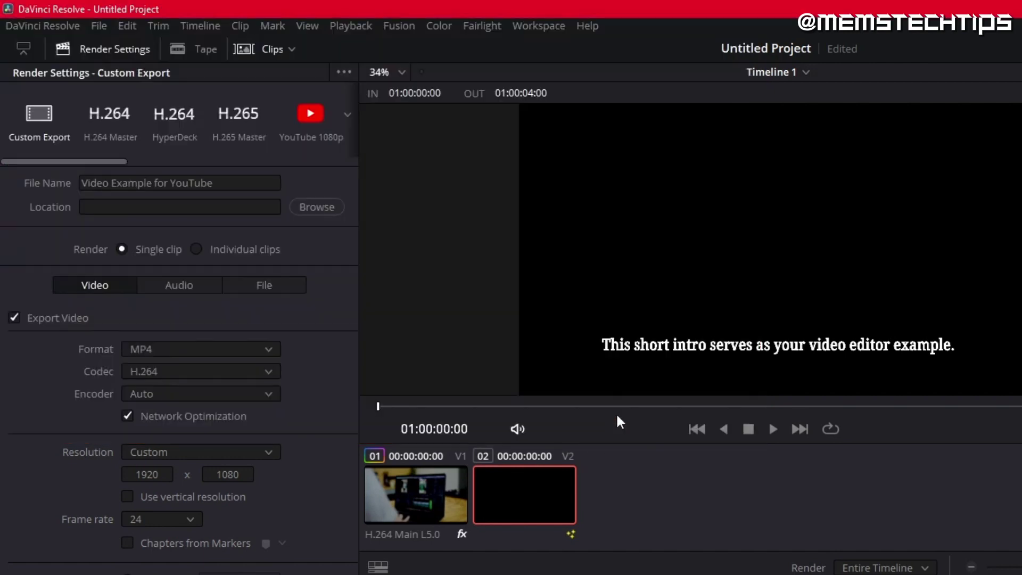
# Step: Keep MP4 format with H.264 codec and set quality to Automatic High
pyautogui.click(192, 281)
pyautogui.click(191, 281)
pyautogui.click(274, 229)
pyautogui.click(274, 229)
pyautogui.click(127, 415)
pyautogui.click(240, 415)
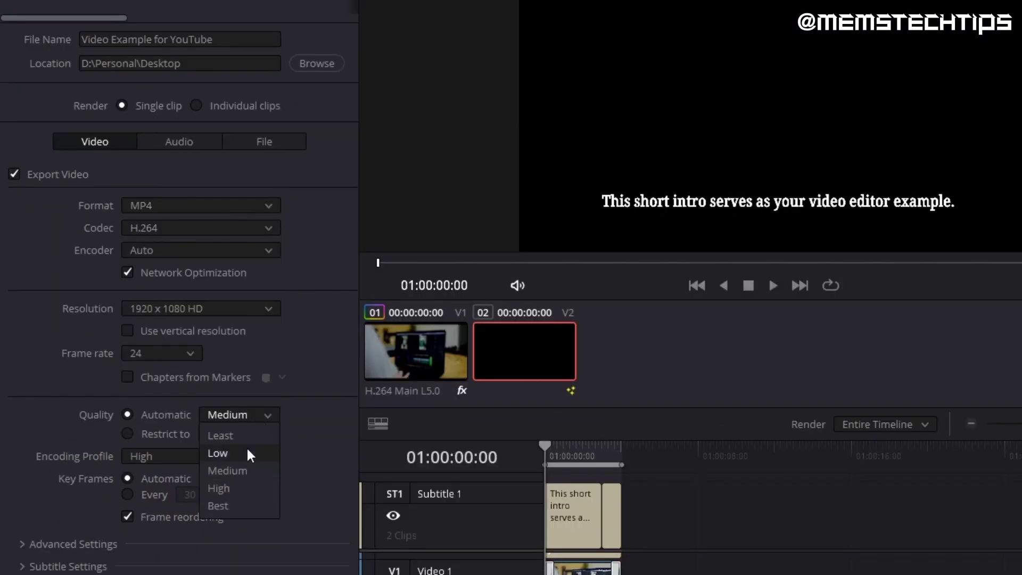
pyautogui.click(244, 488)
# Step: Export SRT subtitles burned into the video, queue the job and render it
pyautogui.click(25, 564)
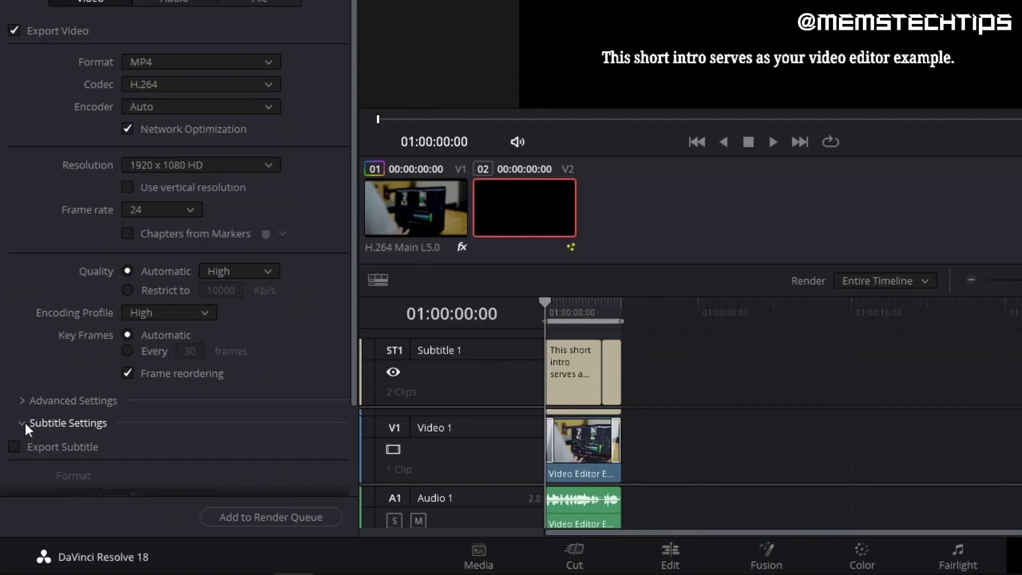
pyautogui.scroll(-1, 40, 408)
pyautogui.scroll(-2, 105, 374)
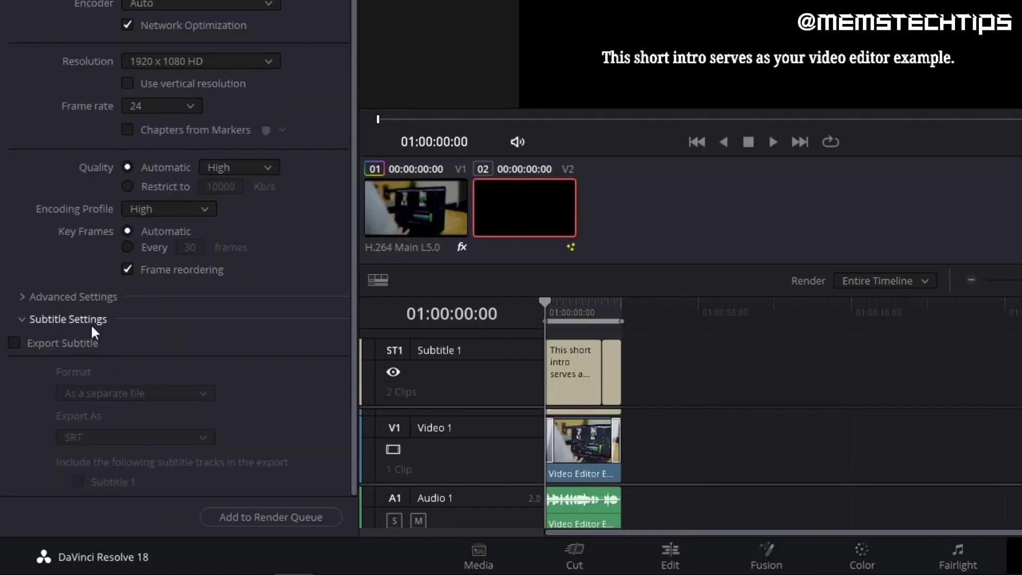
pyautogui.click(15, 343)
pyautogui.click(180, 437)
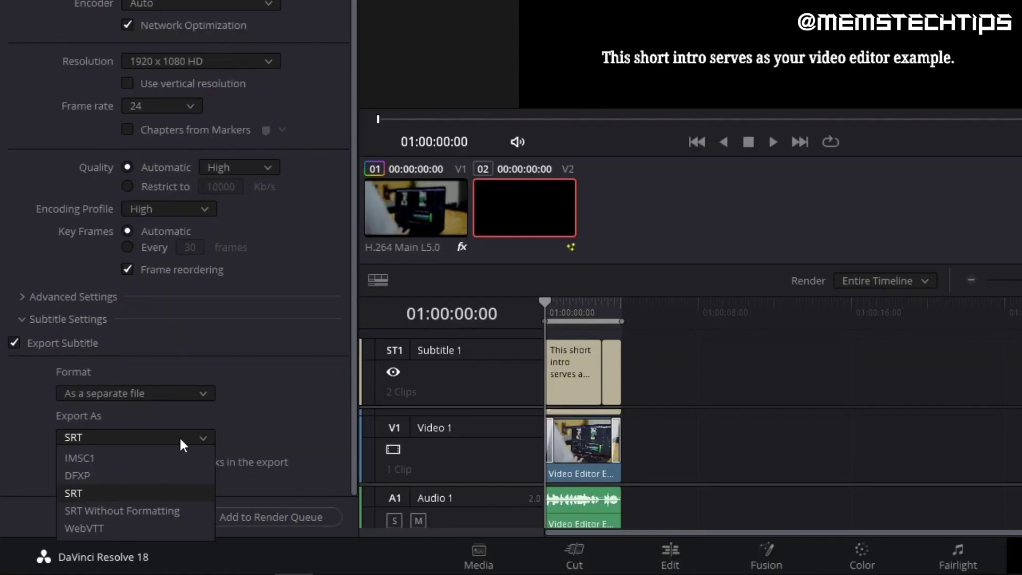
pyautogui.click(180, 436)
pyautogui.click(186, 394)
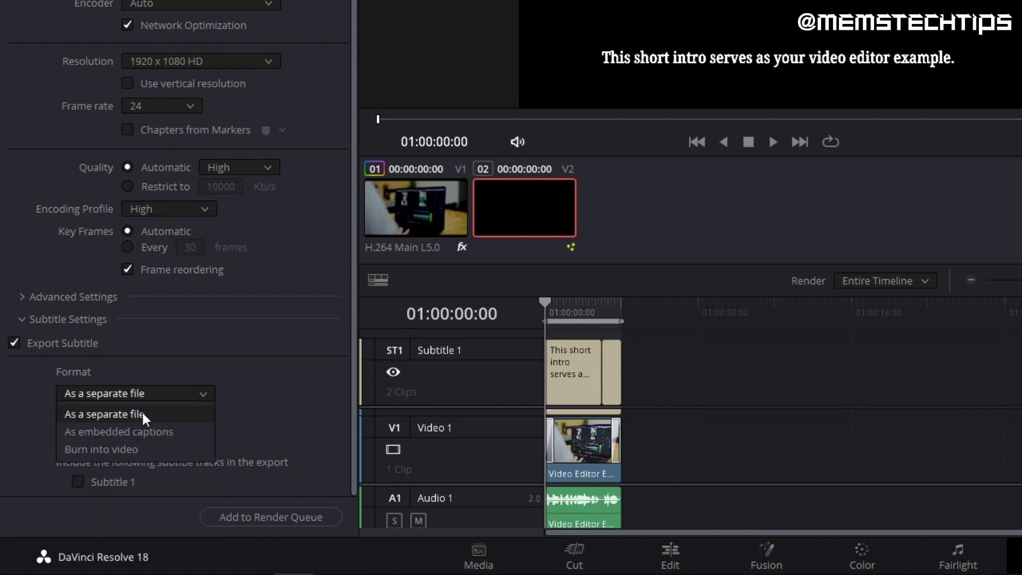
pyautogui.click(138, 447)
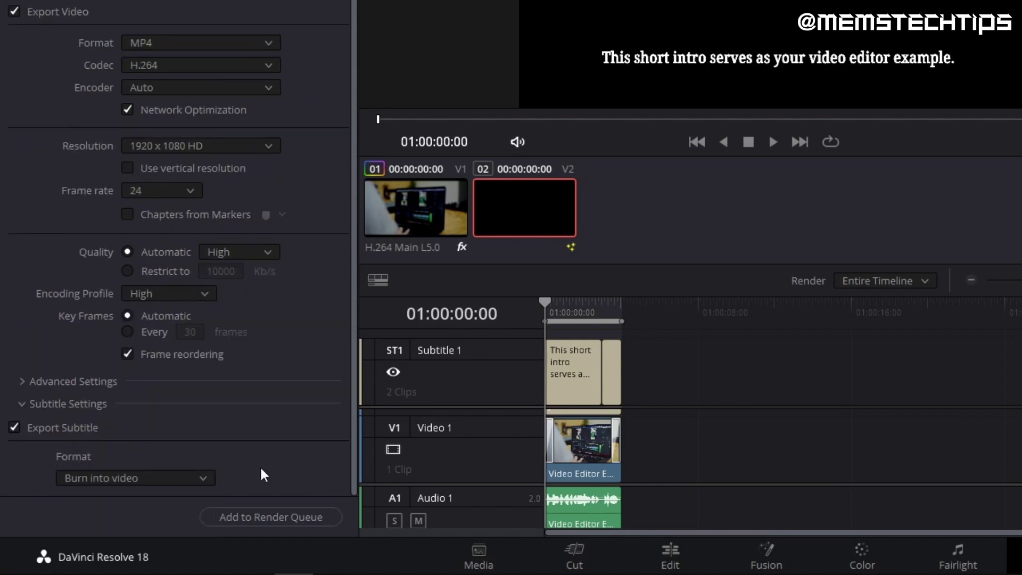
pyautogui.click(270, 517)
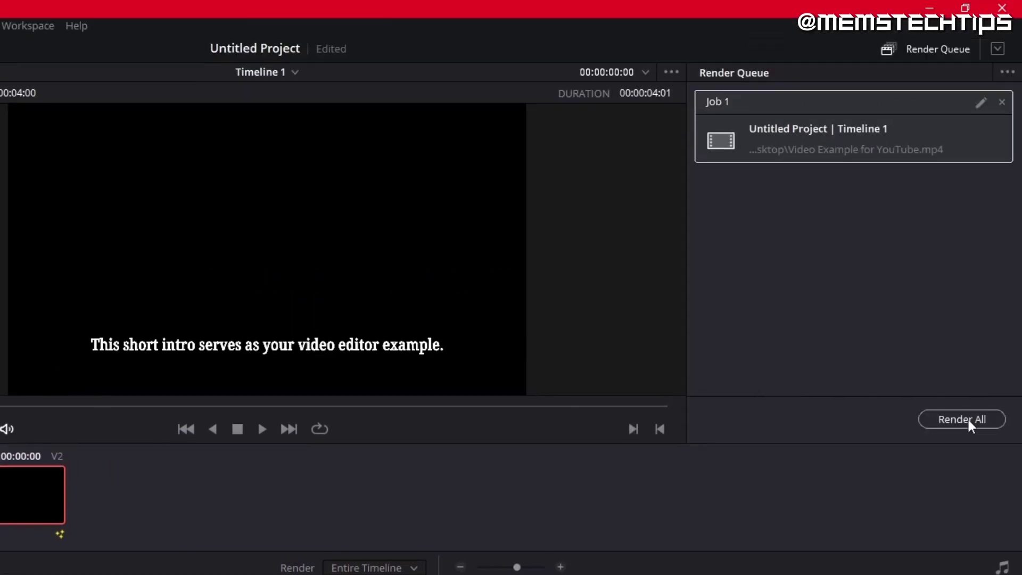
pyautogui.click(969, 420)
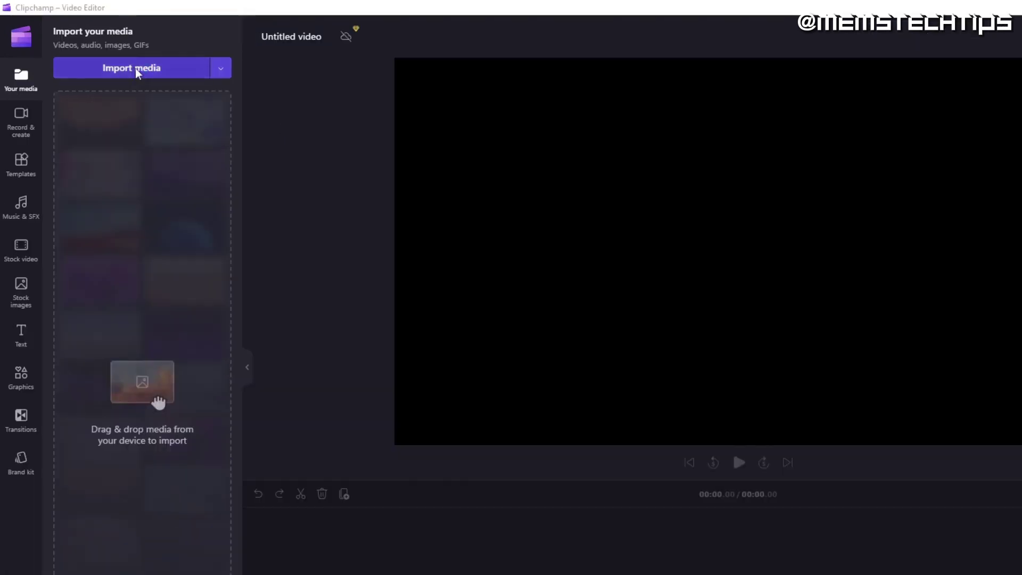
# Step: Browse the Text templates down to the Two Line titles with the playhead at the start
pyautogui.click(109, 55)
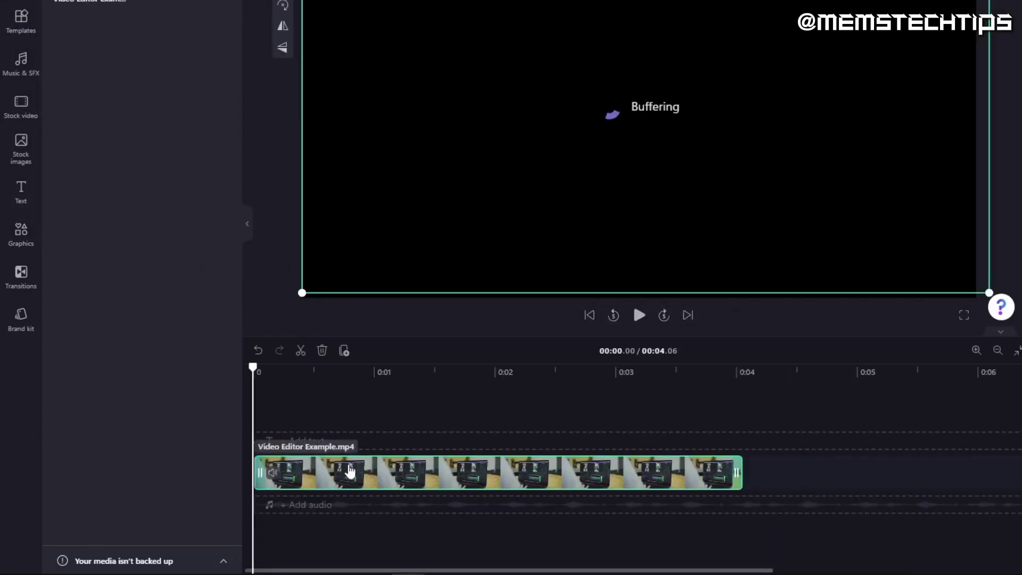
pyautogui.click(310, 448)
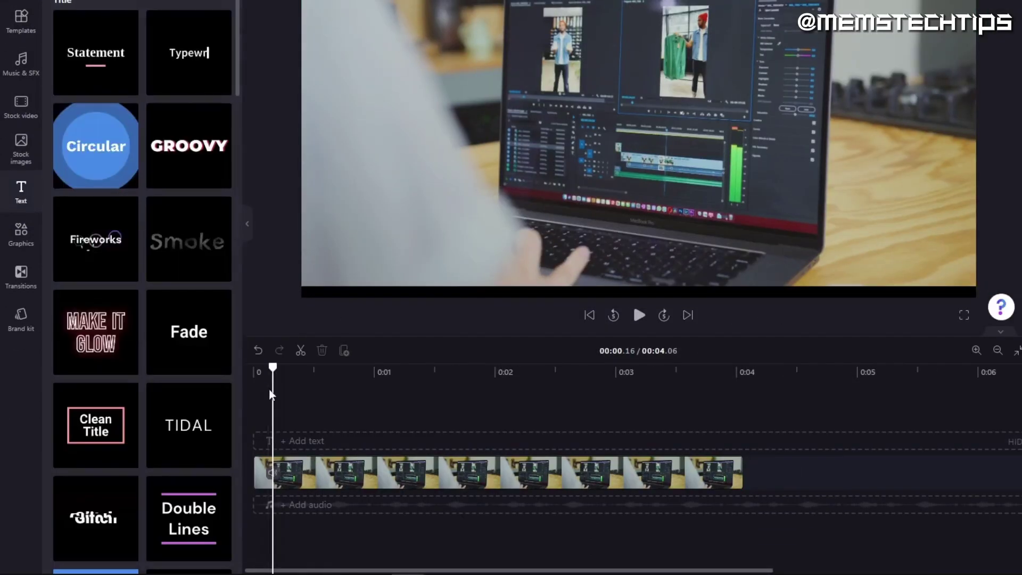
pyautogui.click(251, 369)
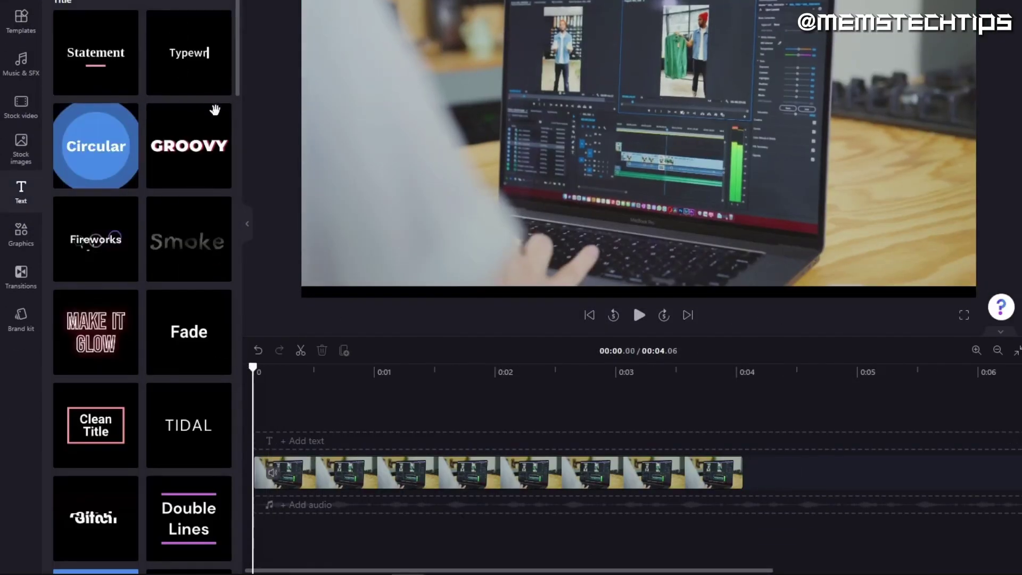
pyautogui.scroll(-10, 212, 114)
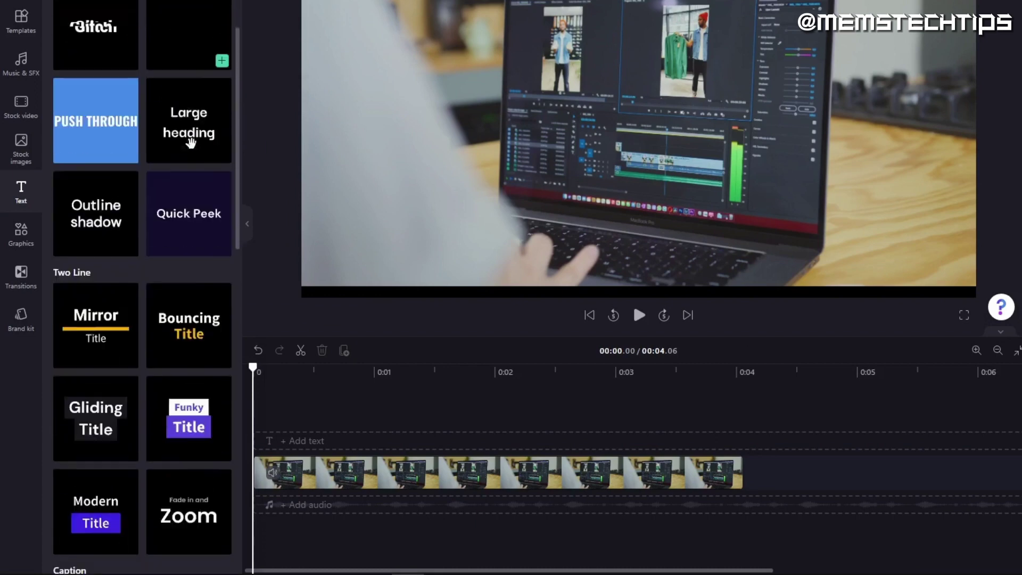
pyautogui.scroll(-1, 190, 144)
pyautogui.scroll(-2, 191, 143)
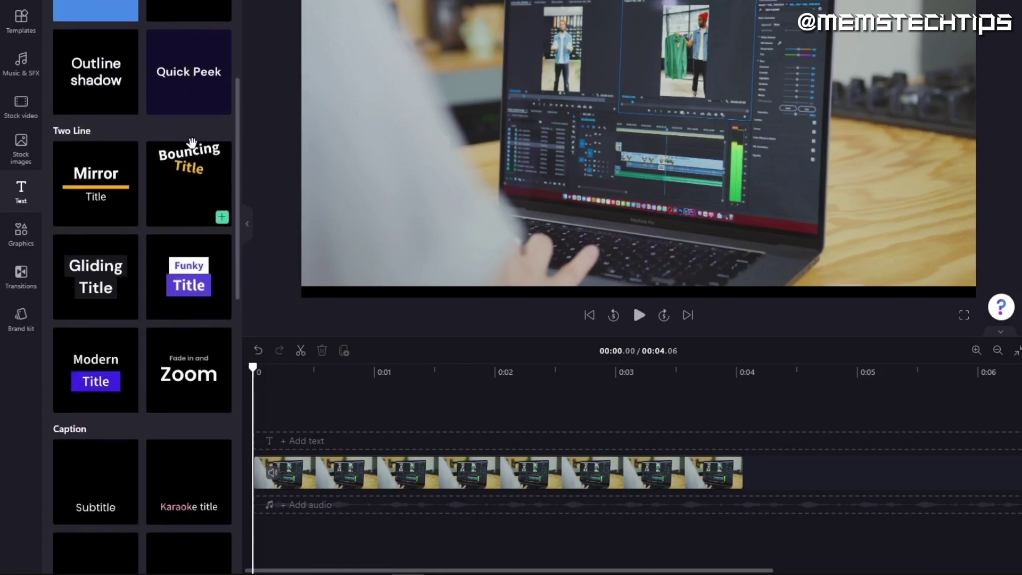
pyautogui.scroll(-2, 191, 144)
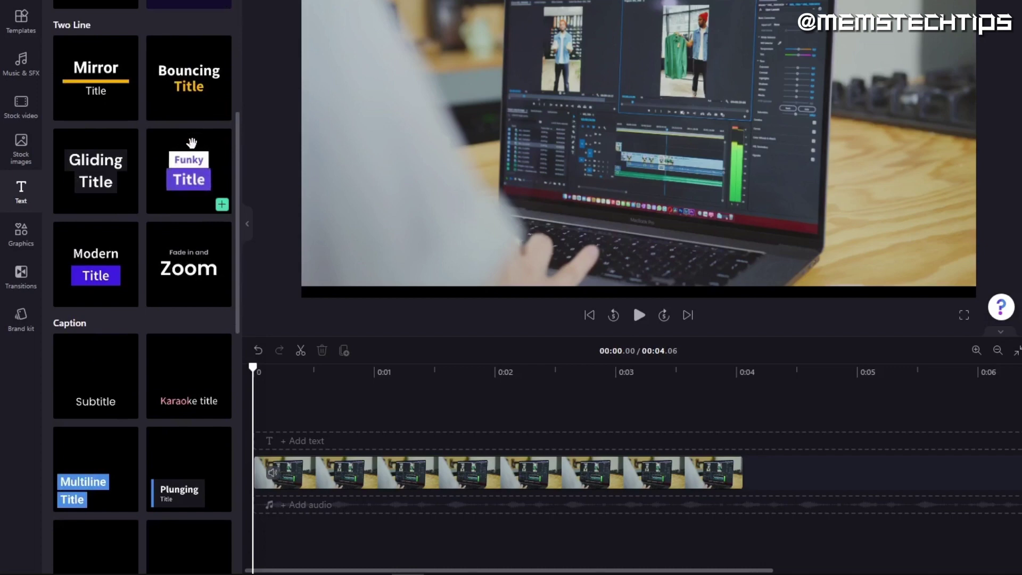
# Step: Add the Mirror title in Bangers font and detach the clip's audio onto its own track
pyautogui.click(129, 112)
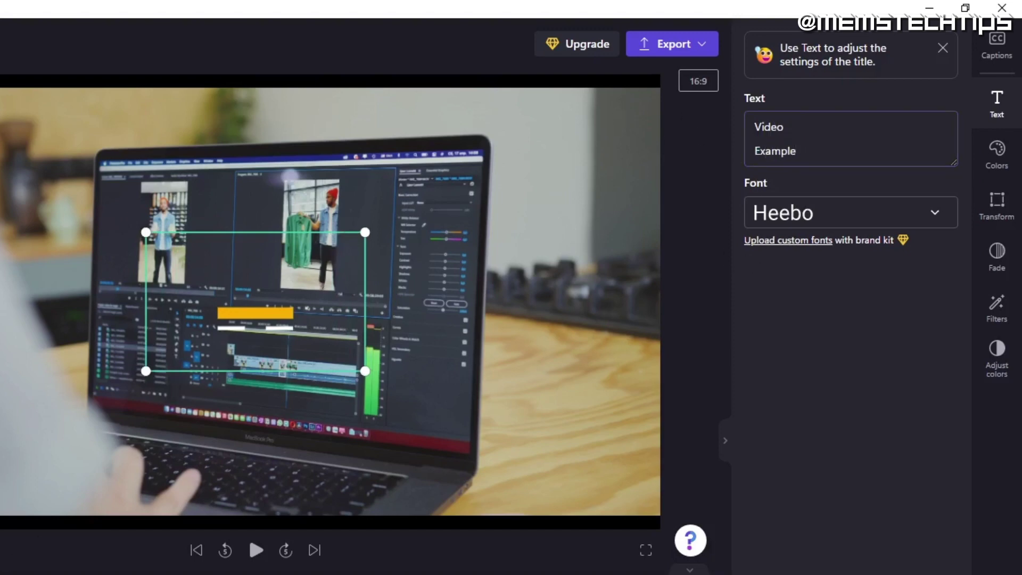
pyautogui.click(850, 212)
pyautogui.click(848, 354)
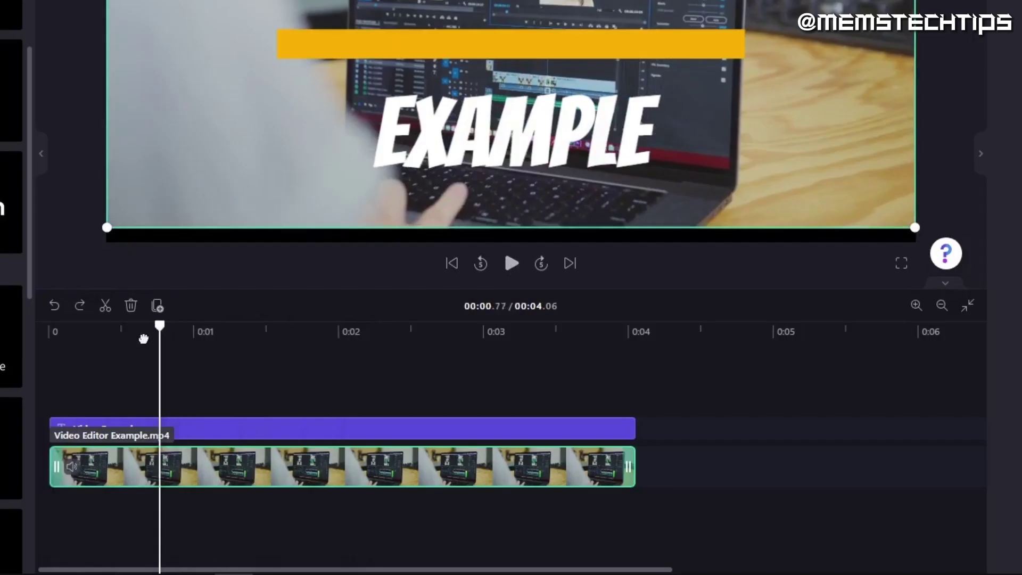
pyautogui.moveTo(144, 338); pyautogui.dragTo(124, 346)
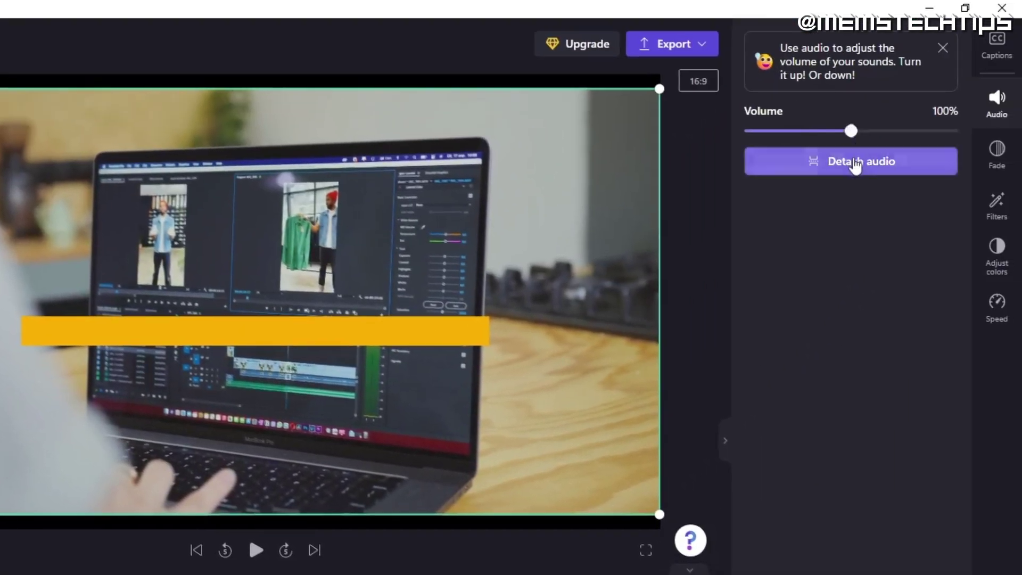
pyautogui.click(855, 162)
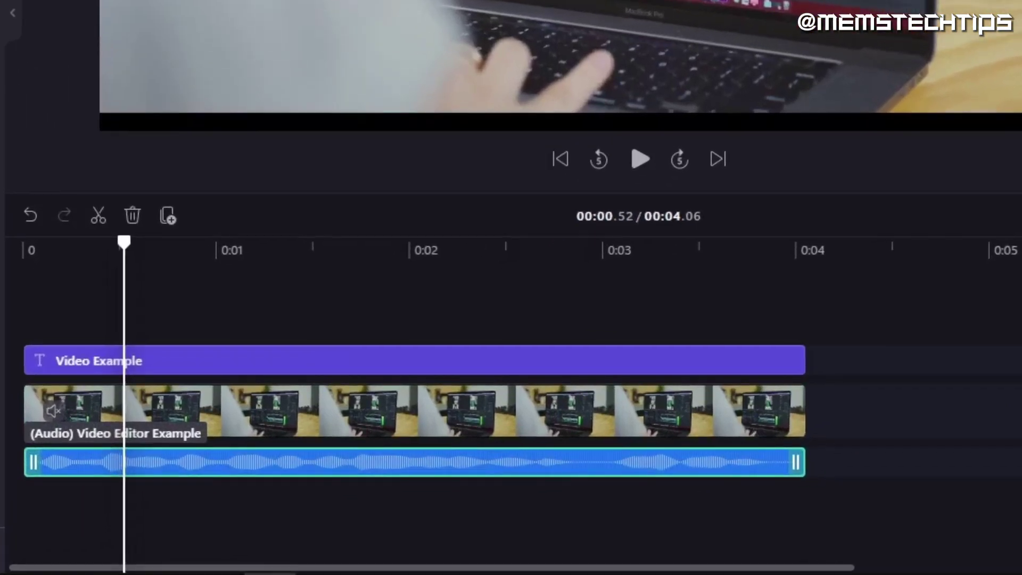
# Step: Add the Flash Whoosh Swoosh 7 sound effect and play it back from before the title
pyautogui.click(50, 155)
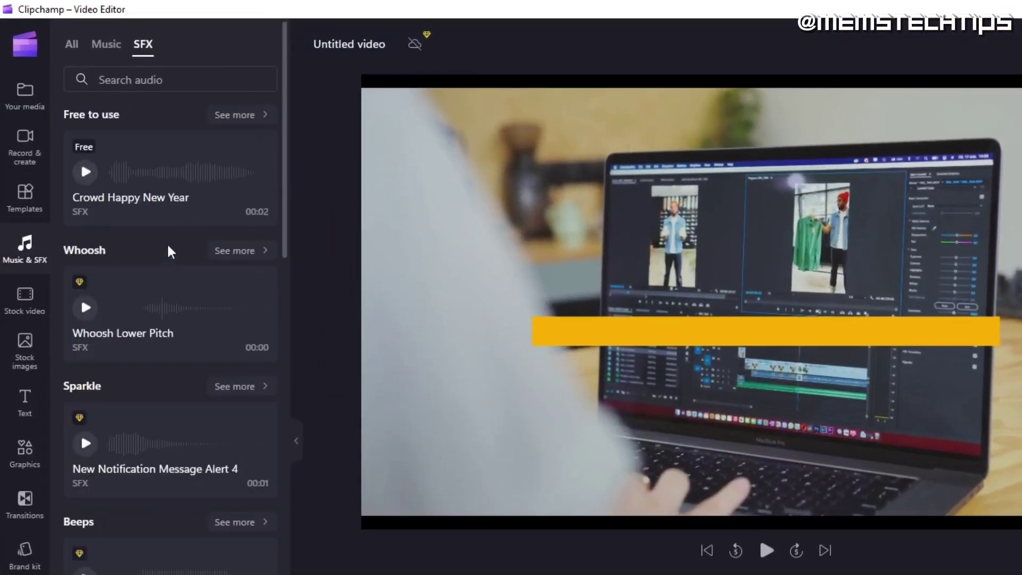
pyautogui.click(234, 114)
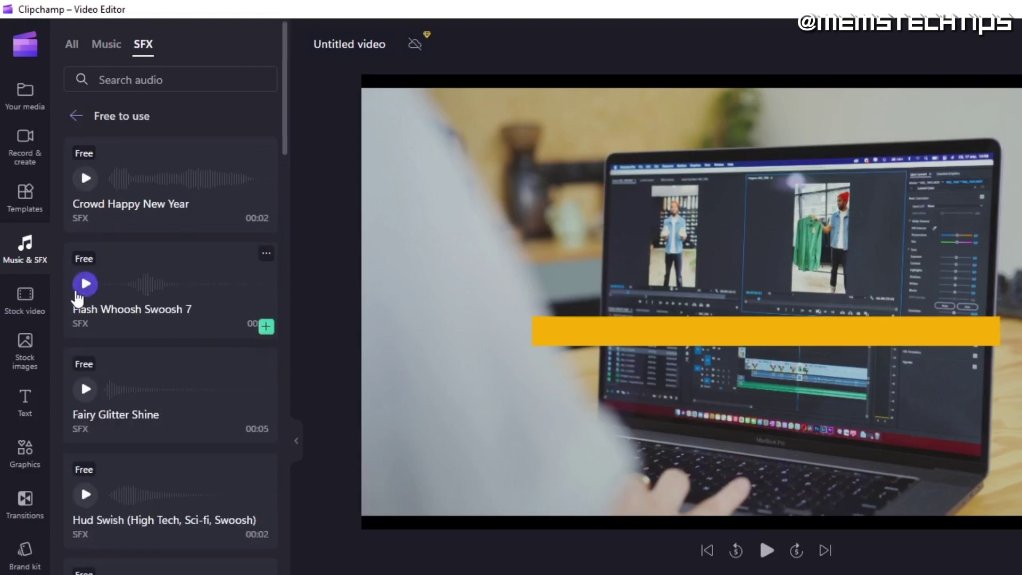
pyautogui.click(265, 327)
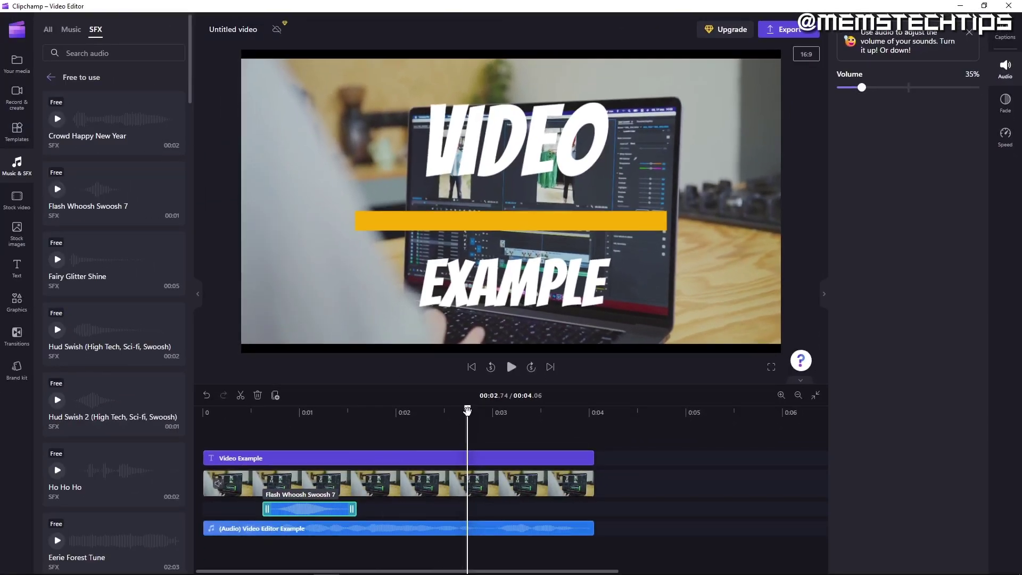
pyautogui.moveTo(308, 442); pyautogui.dragTo(255, 442)
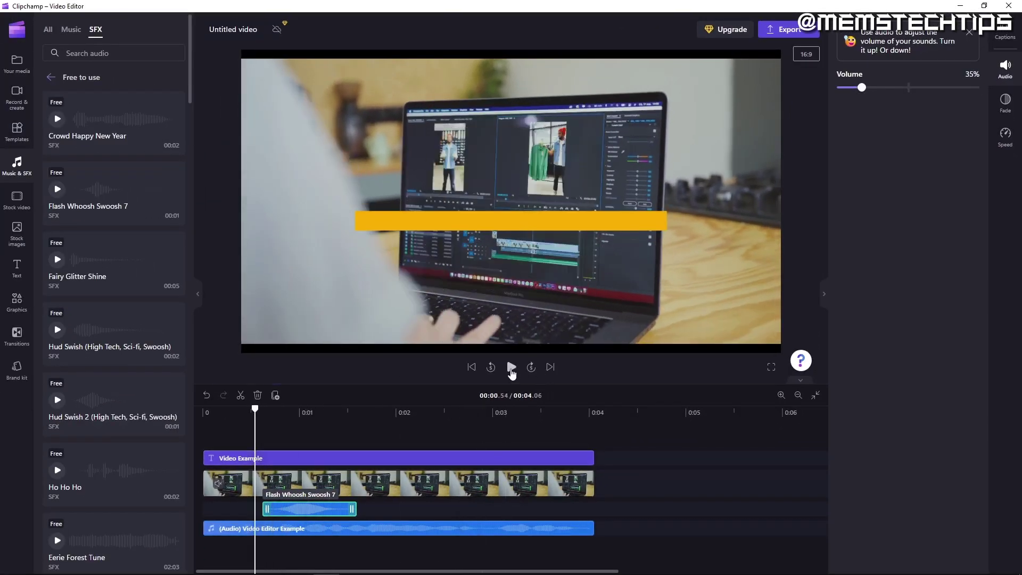
pyautogui.click(511, 368)
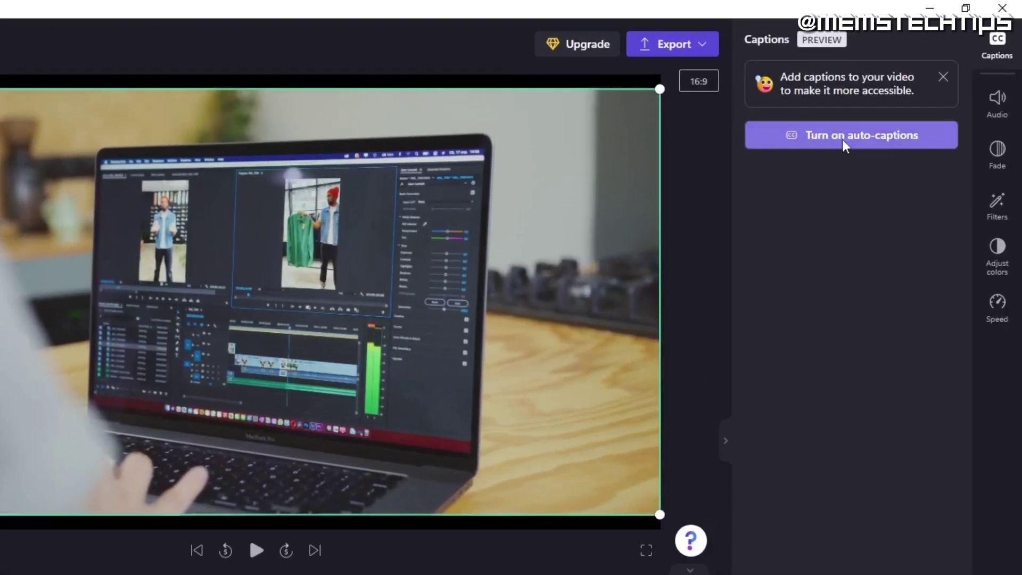
# Step: Enable auto-captions with English (United States) as the caption language
pyautogui.click(905, 90)
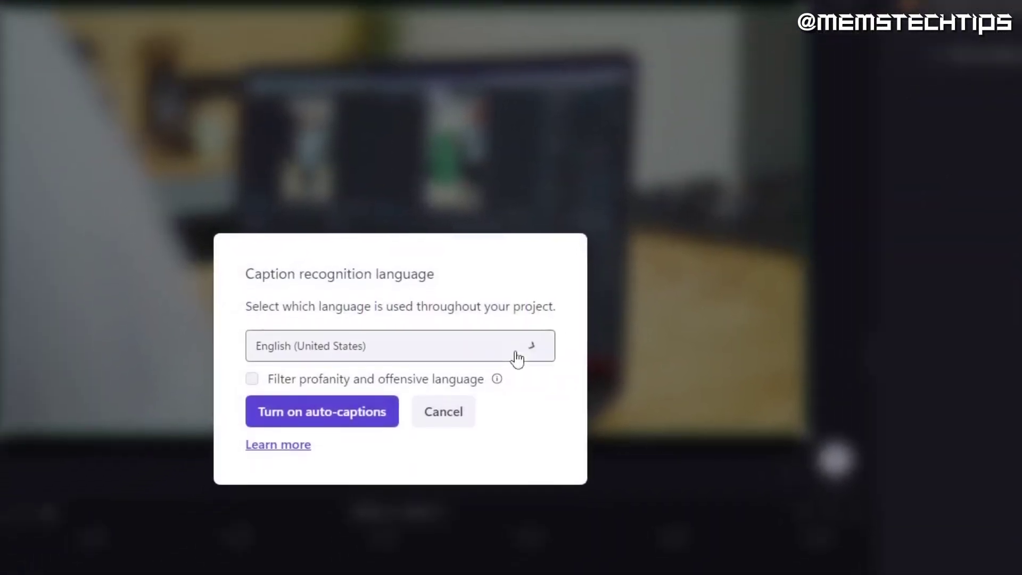
pyautogui.click(384, 435)
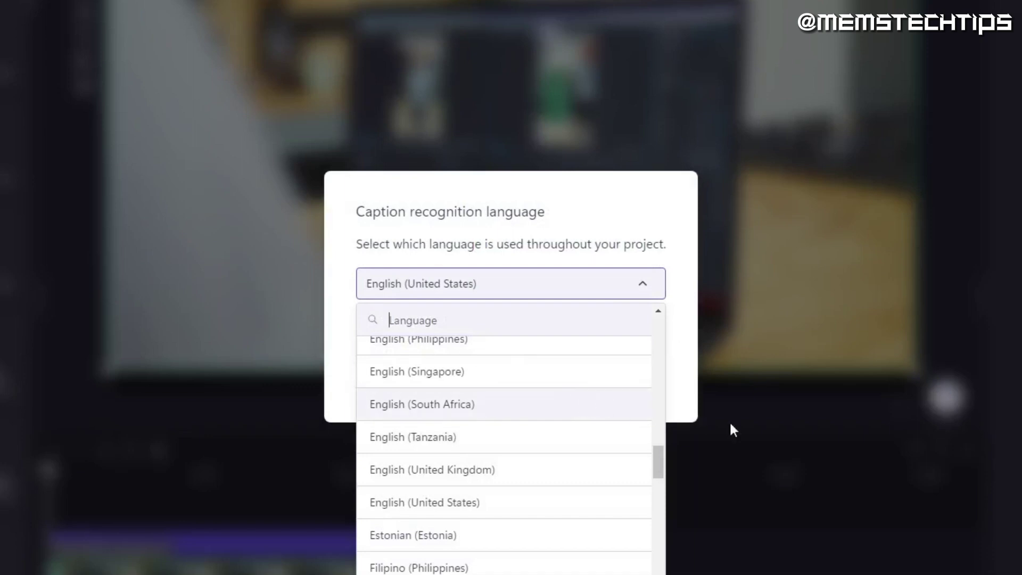
pyautogui.click(528, 249)
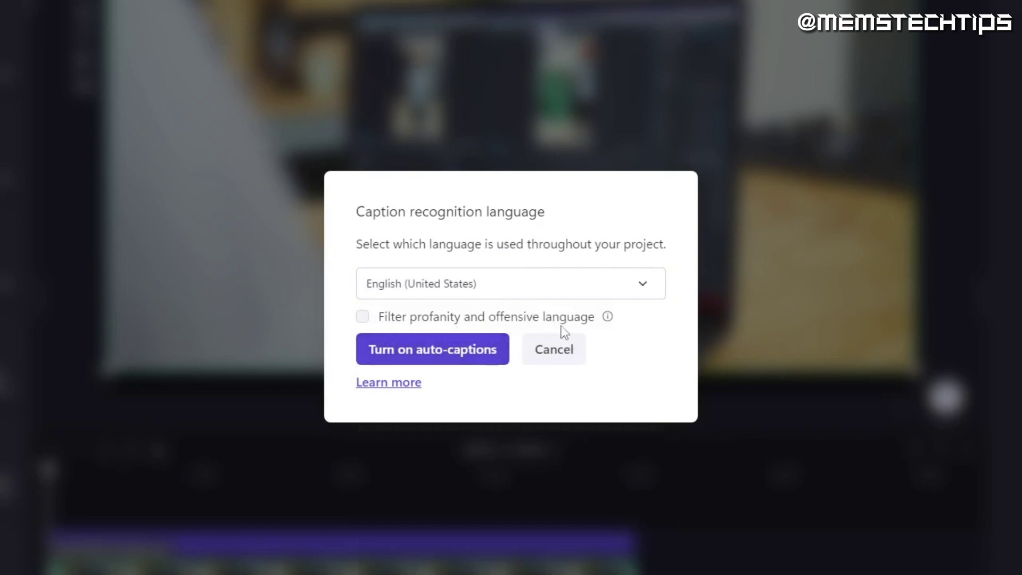
pyautogui.click(451, 352)
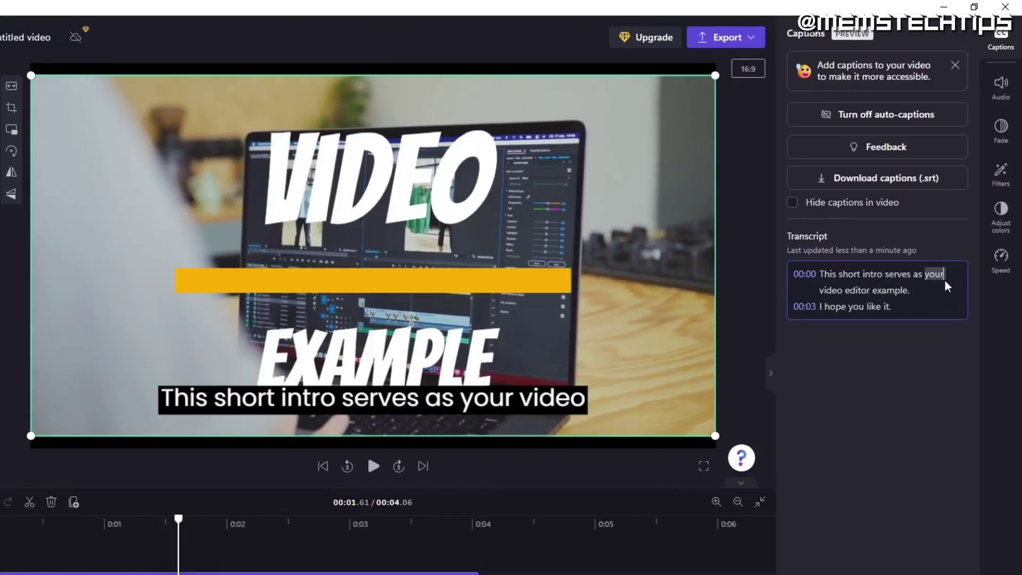
# Step: Jump through the caption lines to 'I hope you like it' and close the colour filters list
pyautogui.click(904, 292)
pyautogui.click(886, 306)
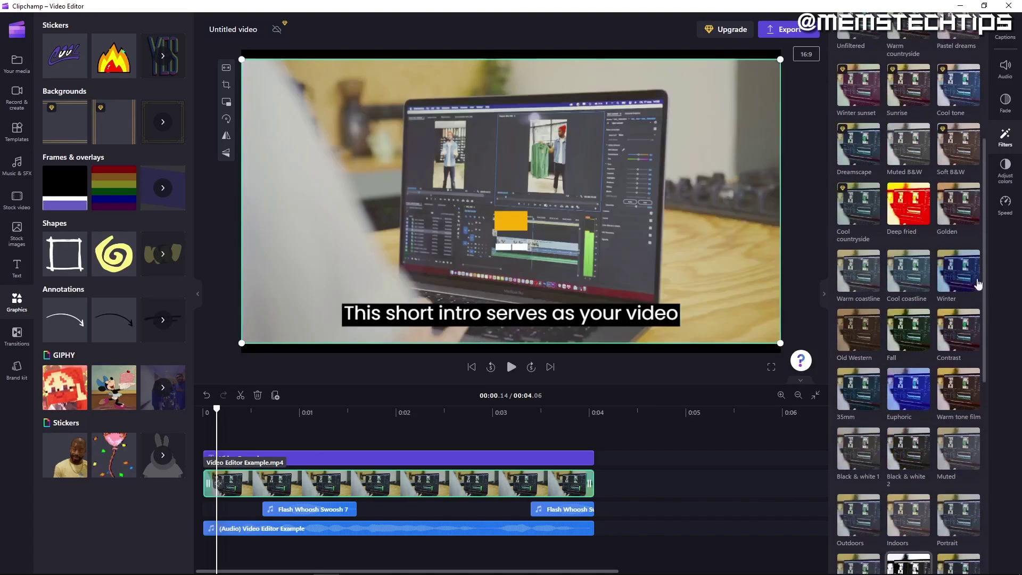
pyautogui.click(1005, 172)
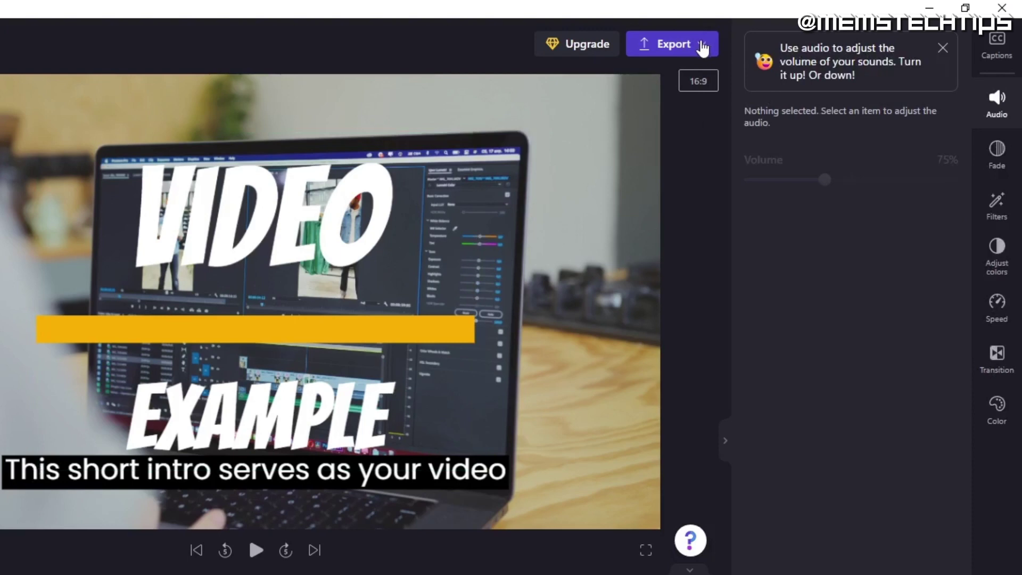
# Step: Export the captioned Clipchamp video at 1080p quality
pyautogui.click(702, 47)
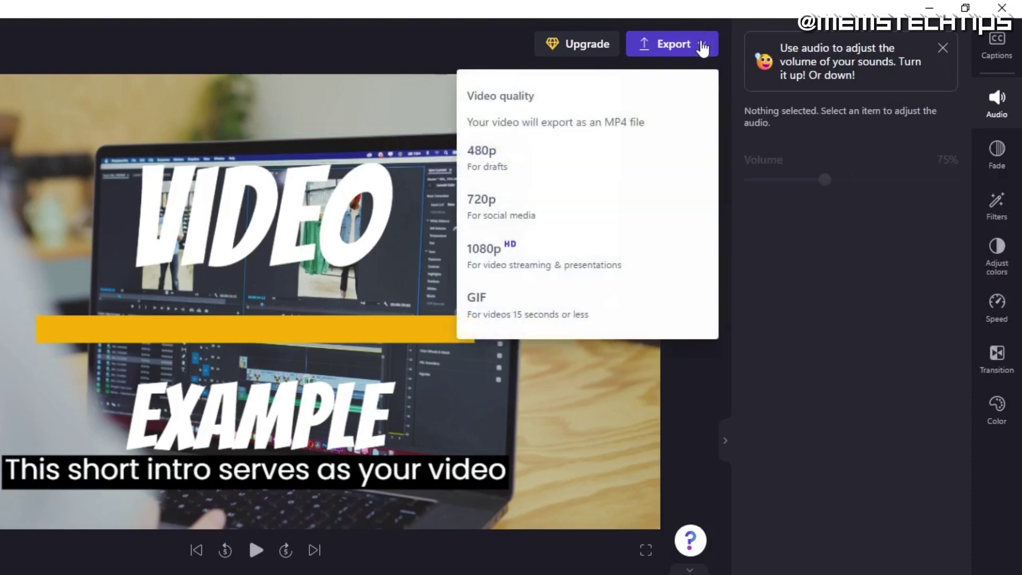
pyautogui.click(526, 260)
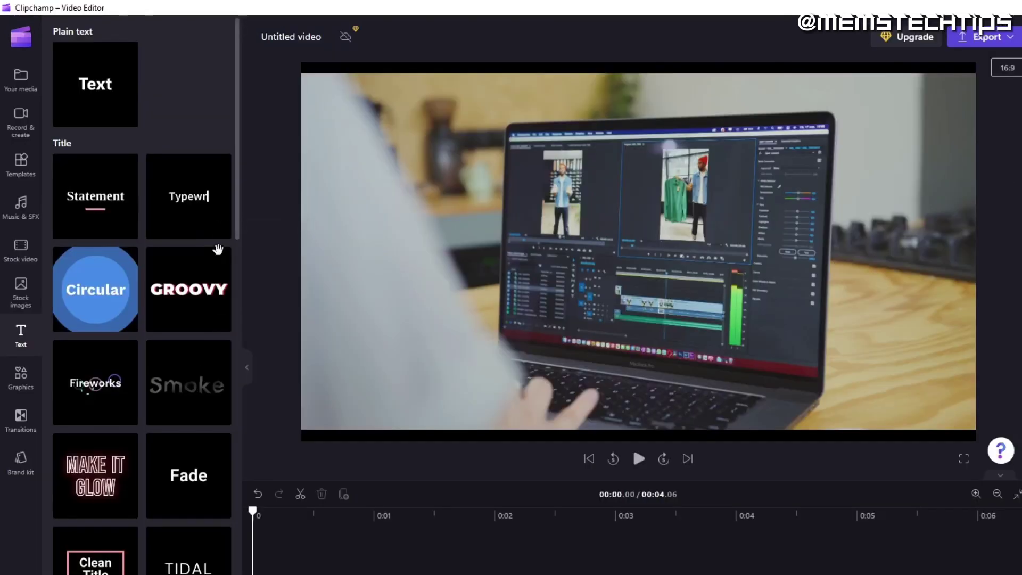
# Step: Scroll down while getting a new, empty CapCut project ready
pyautogui.scroll(-3, 207, 292)
pyautogui.scroll(-2, 183, 282)
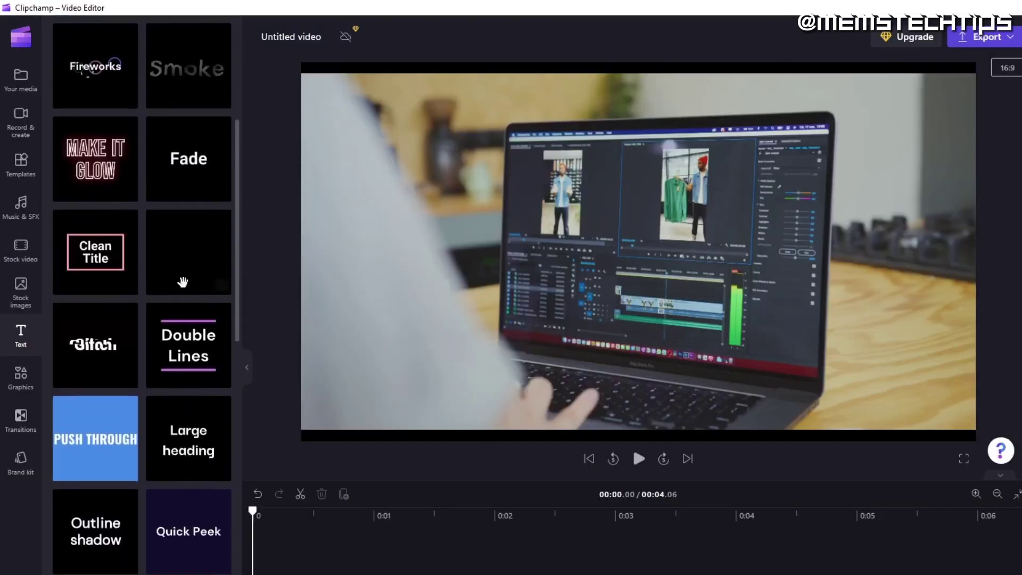
pyautogui.scroll(-3, 182, 282)
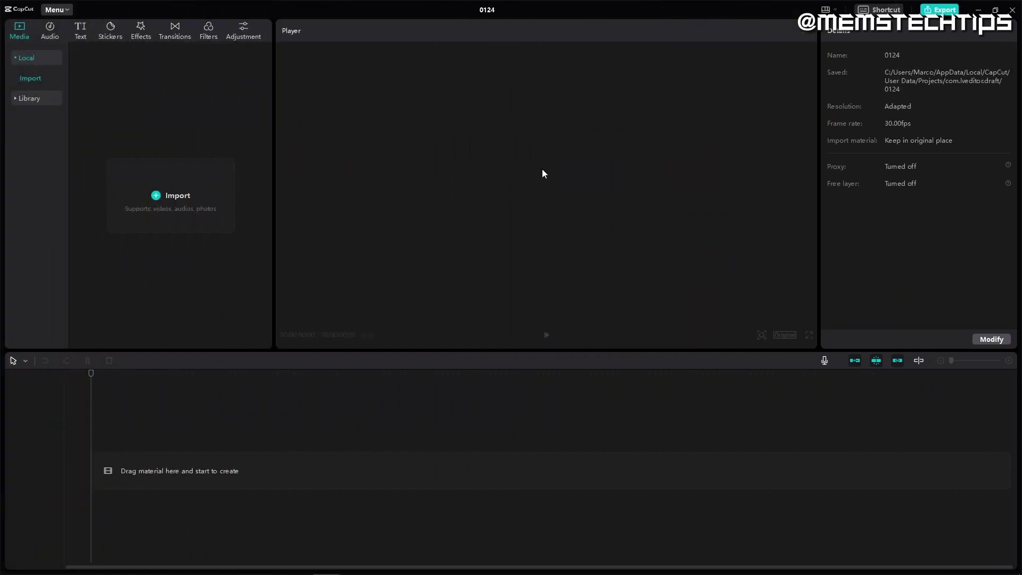
# Step: Import Video Editor Example from the Desktop and place it on the main timeline track
pyautogui.click(156, 195)
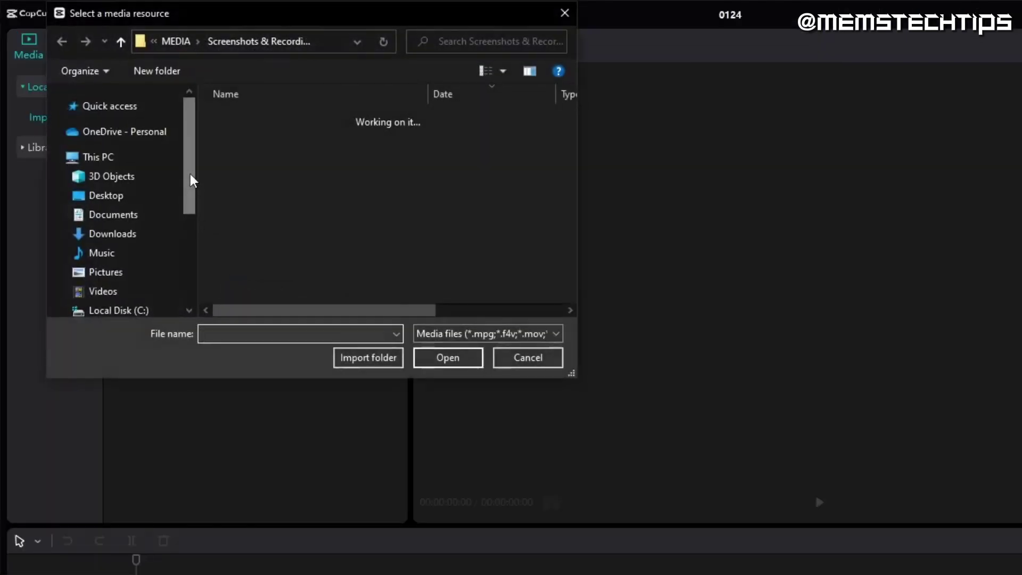
pyautogui.click(105, 195)
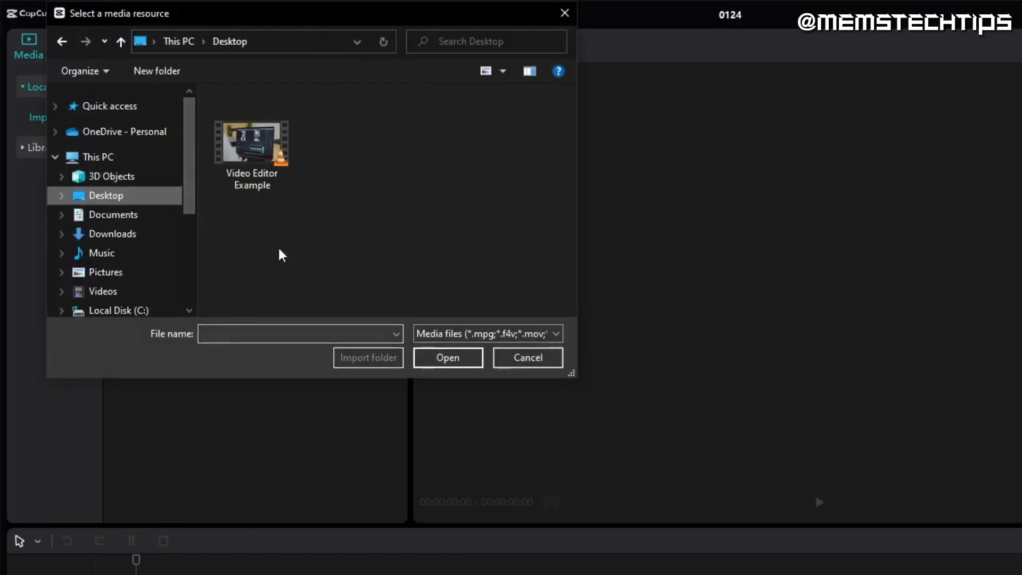
pyautogui.click(252, 142)
pyautogui.click(447, 357)
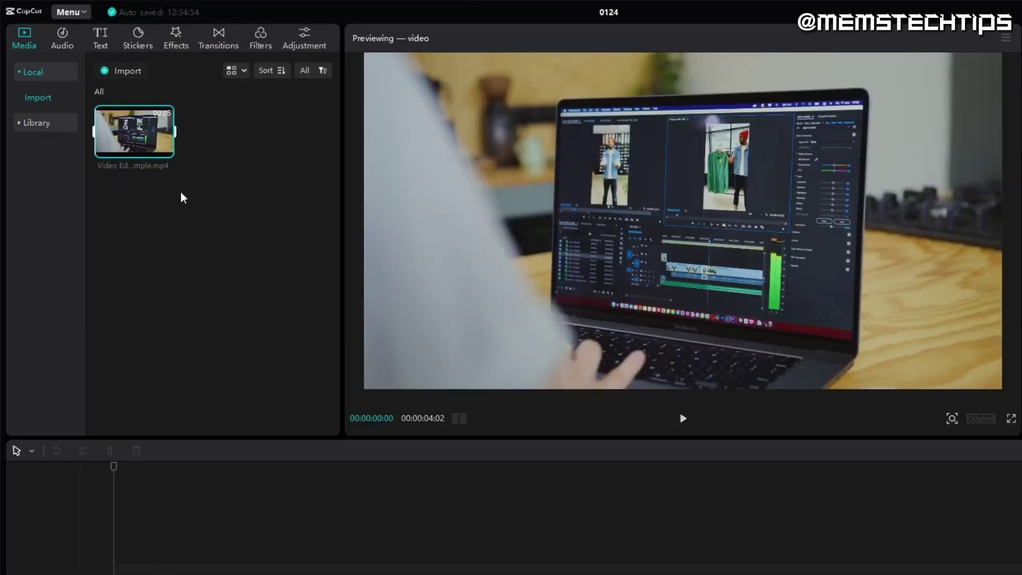
pyautogui.moveTo(134, 141); pyautogui.dragTo(133, 453)
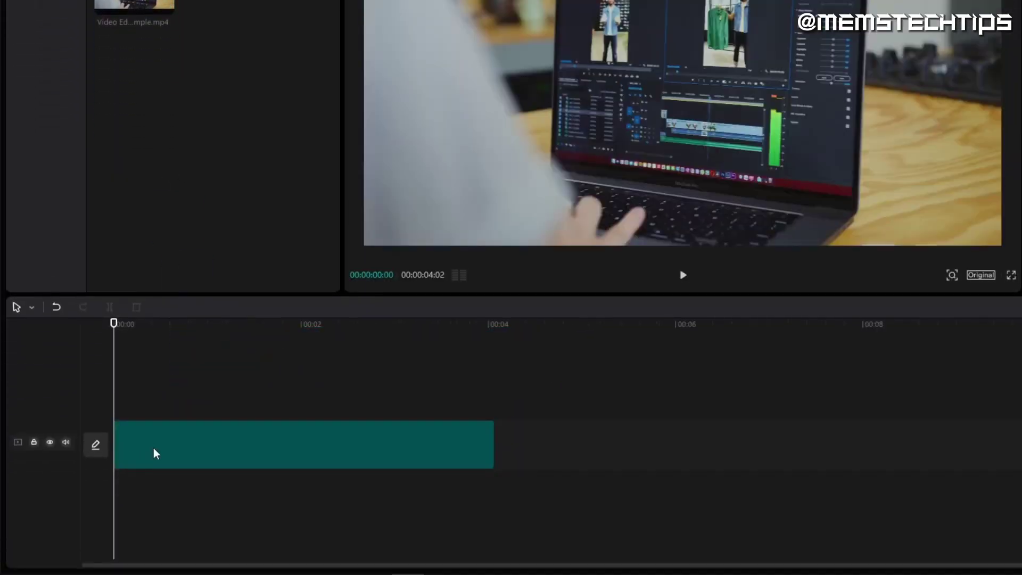
# Step: Lower the clip's audio volume to -10 dB
pyautogui.click(791, 54)
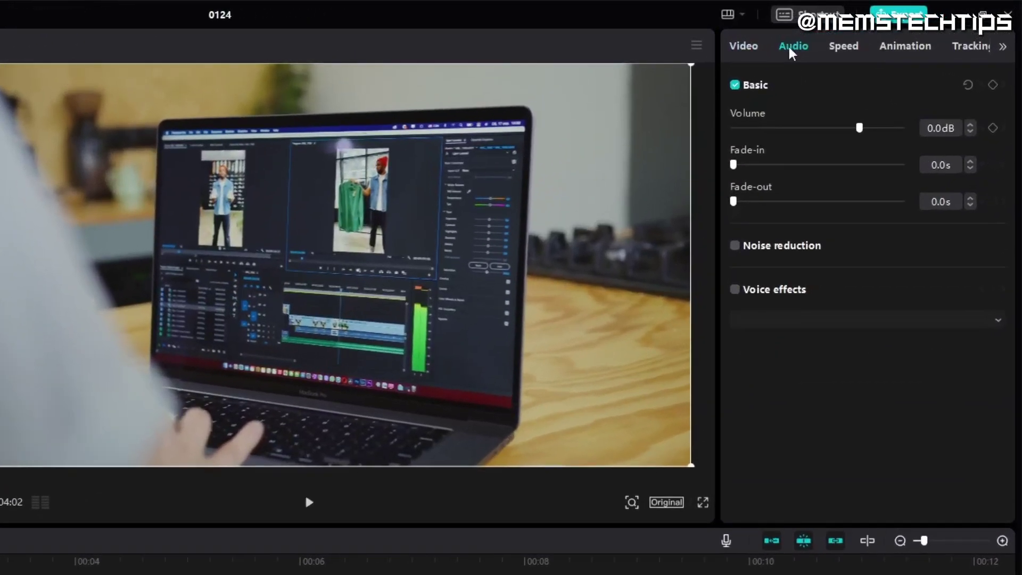
pyautogui.click(925, 129)
pyautogui.write('-10')
pyautogui.press('Return')
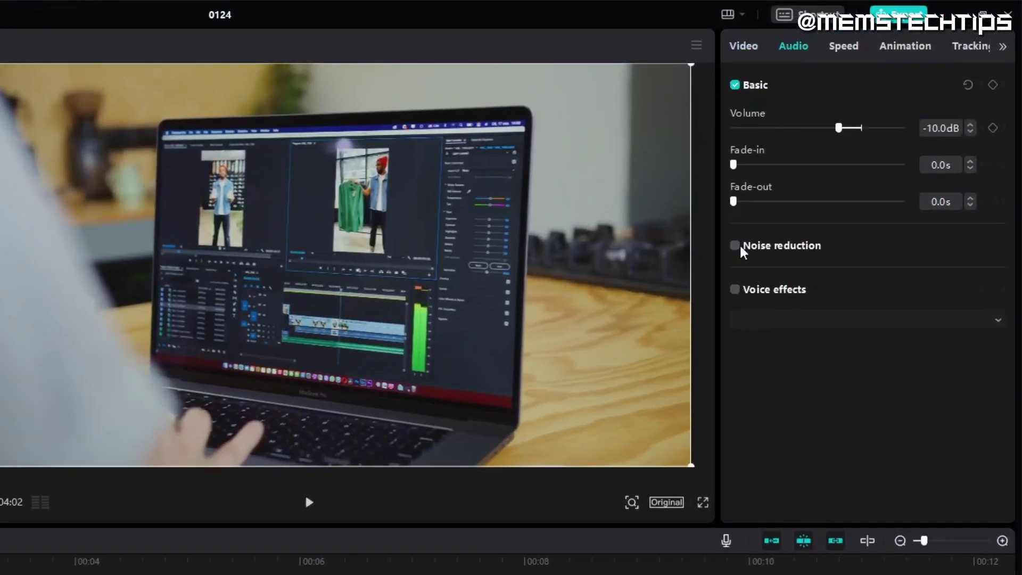
# Step: Look through the clip's Speed, Animation and Tracking settings without changing anything
pyautogui.click(843, 53)
pyautogui.click(898, 48)
pyautogui.click(962, 48)
pyautogui.click(1002, 48)
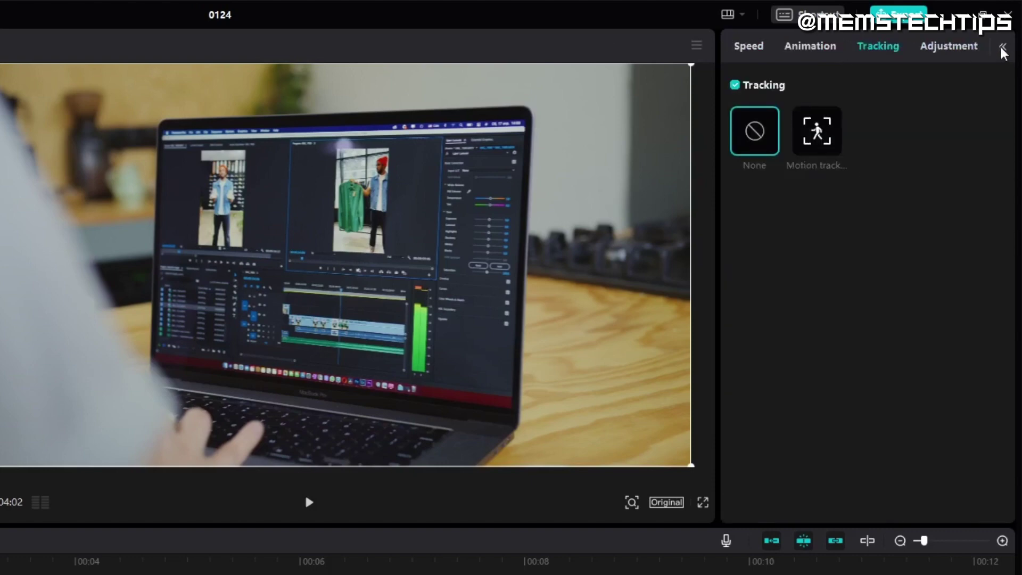
pyautogui.click(1002, 48)
pyautogui.click(1000, 48)
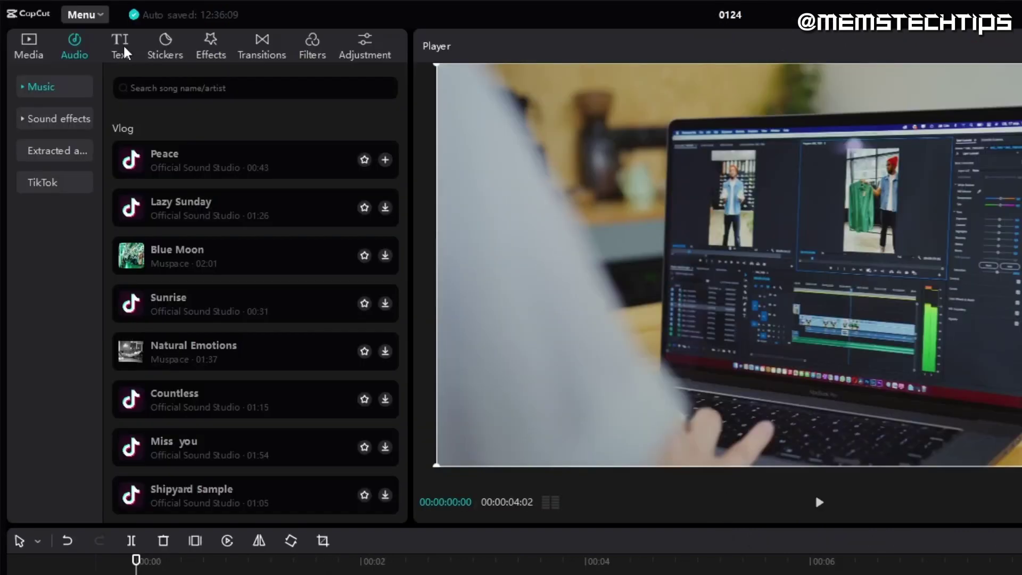
# Step: Add a default text layer over the video
pyautogui.click(123, 44)
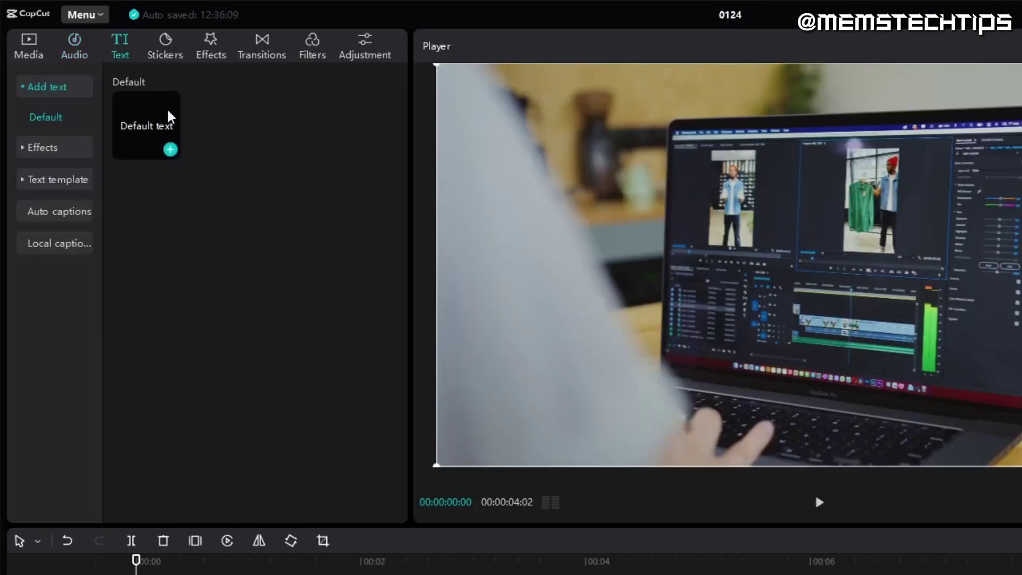
pyautogui.click(173, 149)
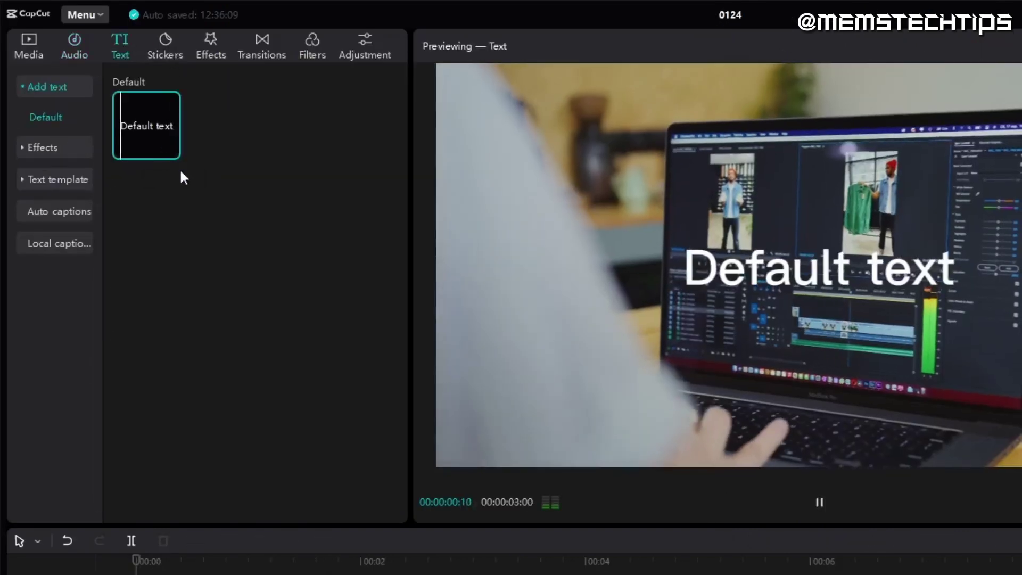
pyautogui.click(170, 149)
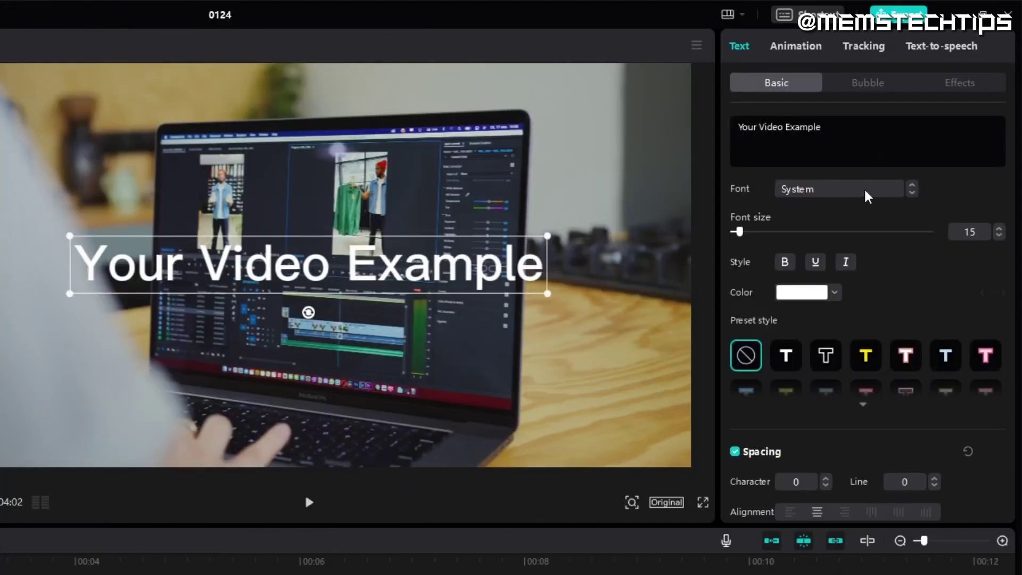
# Step: Style the title in THEBOLDFONT 2022 with 100% shadow opacity and a Pop up entrance
pyautogui.click(867, 196)
pyautogui.click(843, 234)
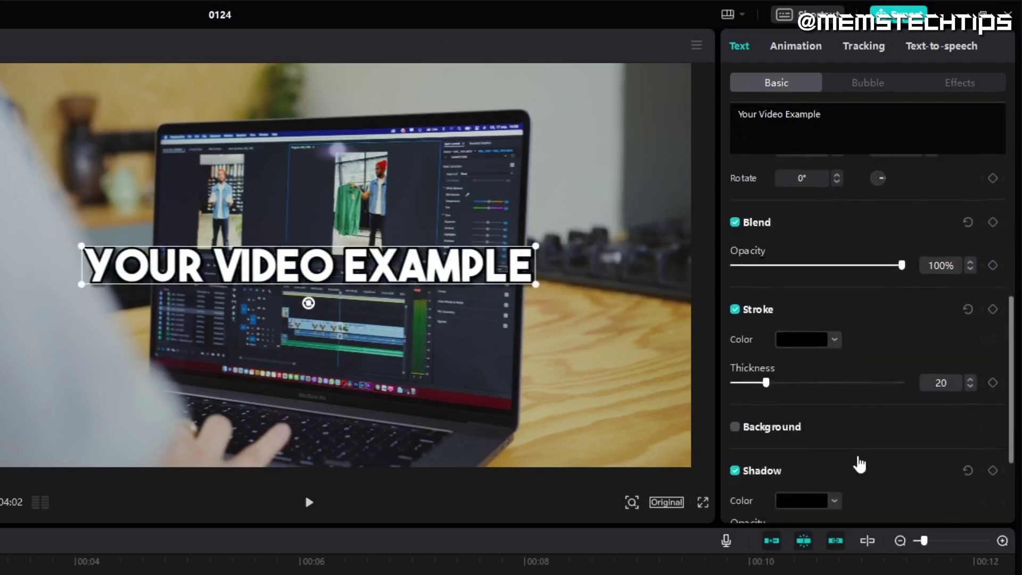
pyautogui.scroll(-3, 862, 442)
pyautogui.moveTo(869, 391); pyautogui.dragTo(991, 397)
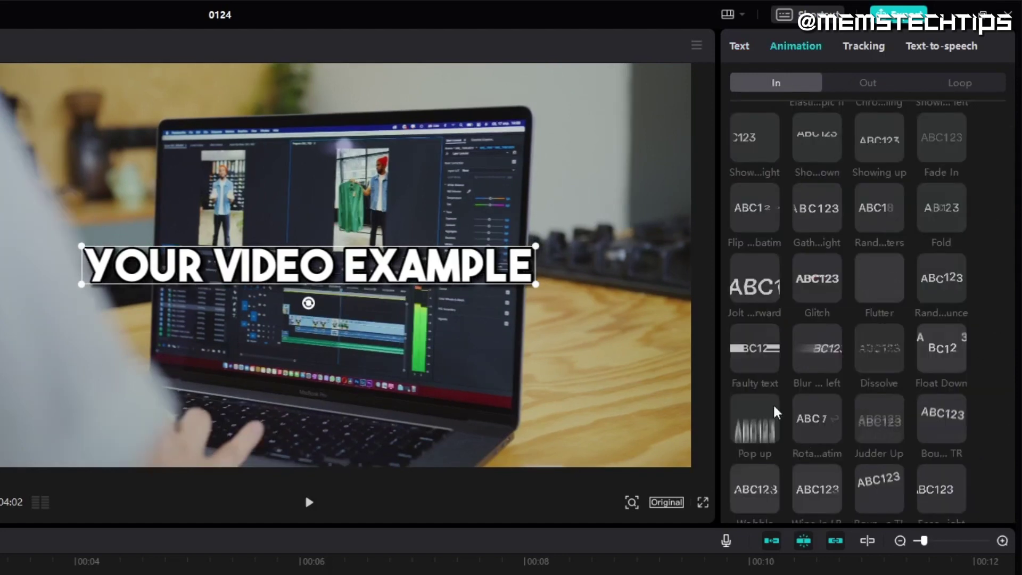
pyautogui.click(773, 405)
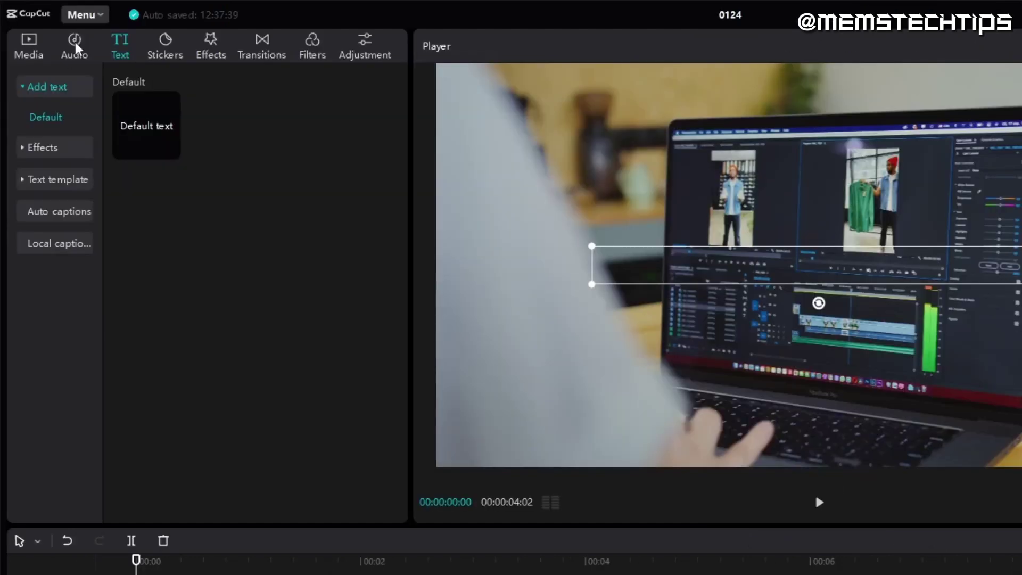
# Step: Add the Woosh transition sound effect to the timeline and play the edit to hear it
pyautogui.click(75, 45)
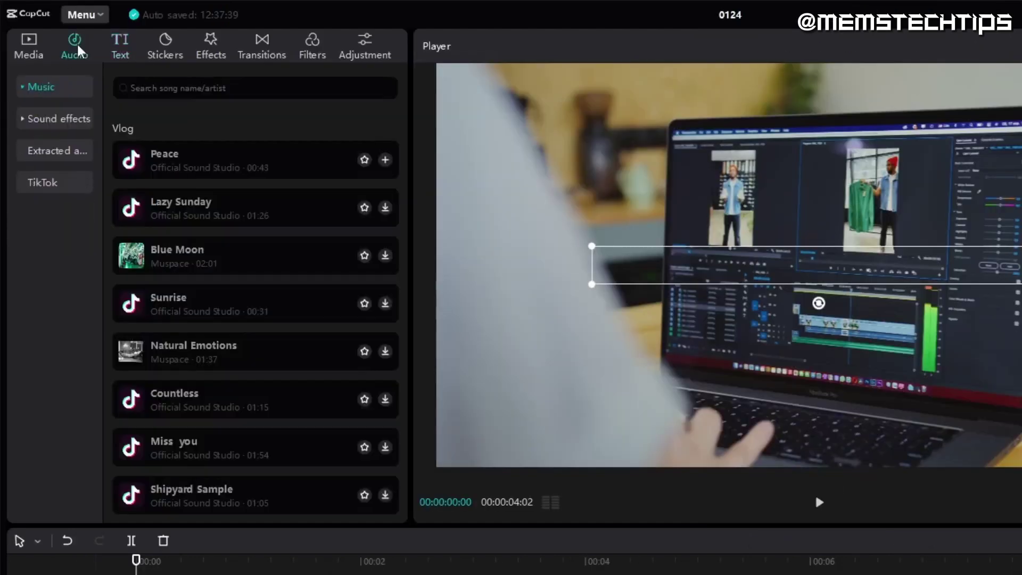
pyautogui.click(24, 127)
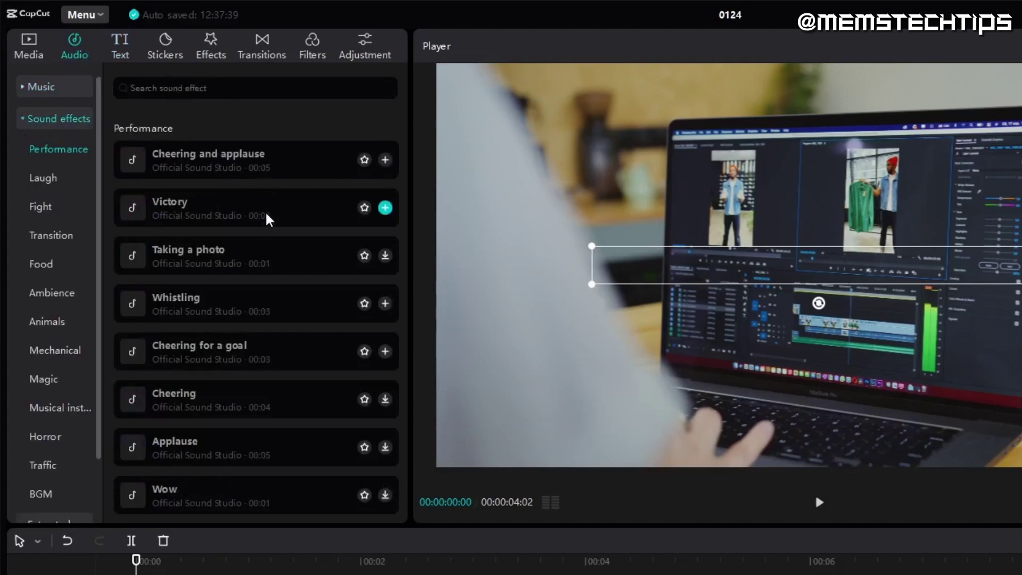
pyautogui.click(32, 235)
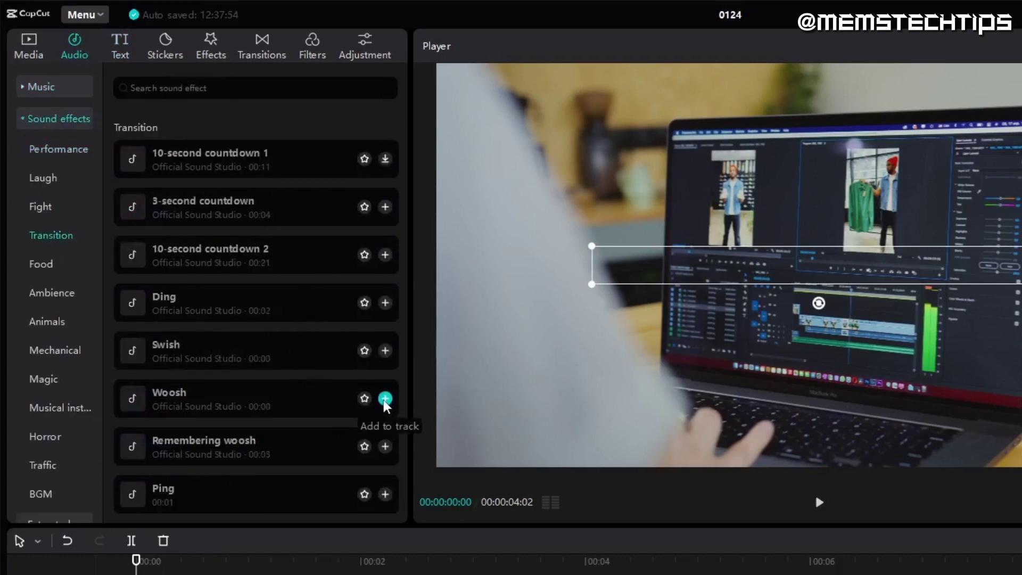
pyautogui.click(385, 398)
pyautogui.click(819, 503)
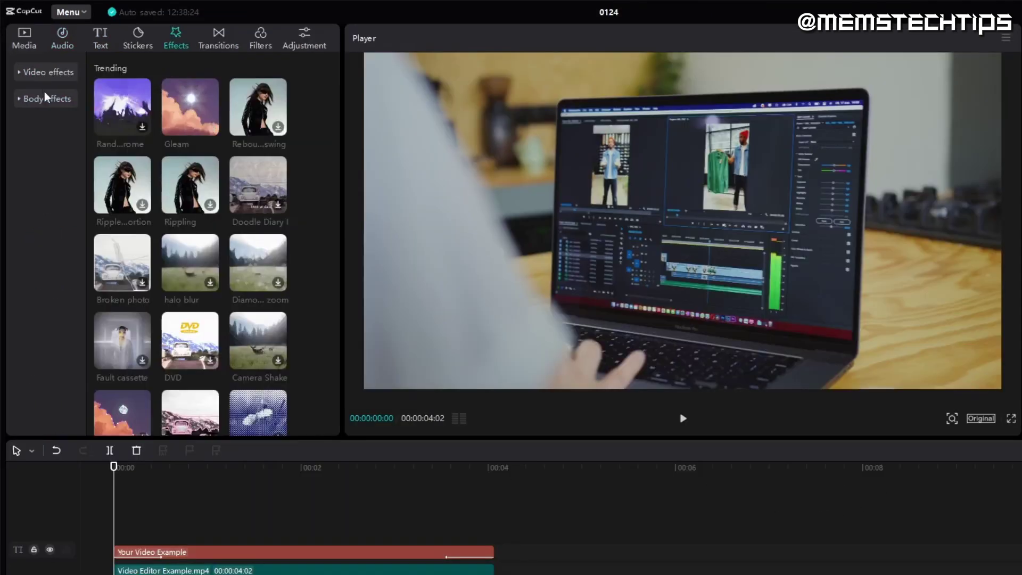
# Step: Place the Basic Blur video effect over the clip and lower its strength from 50 to about 18
pyautogui.click(47, 75)
pyautogui.click(43, 122)
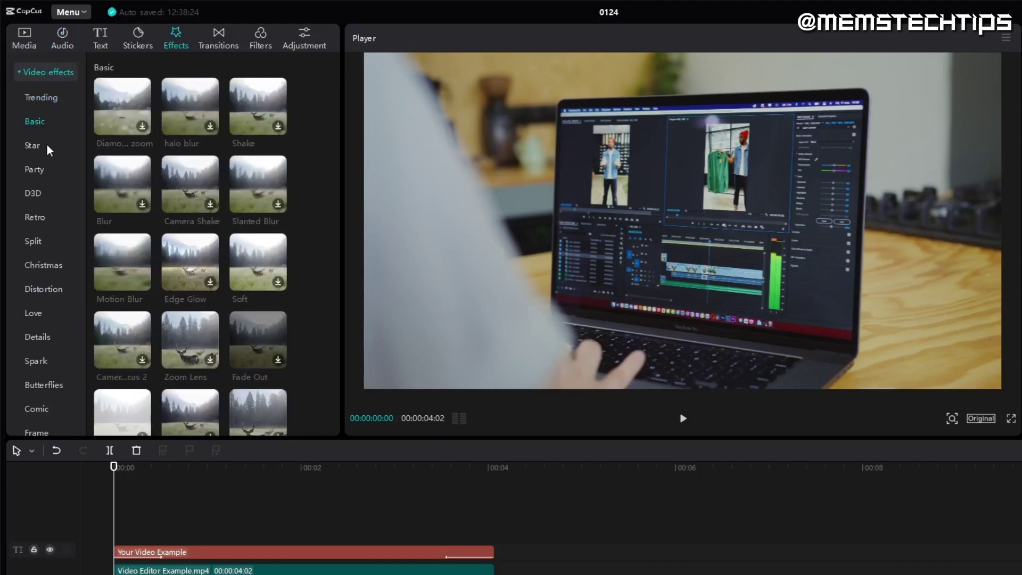
pyautogui.click(200, 111)
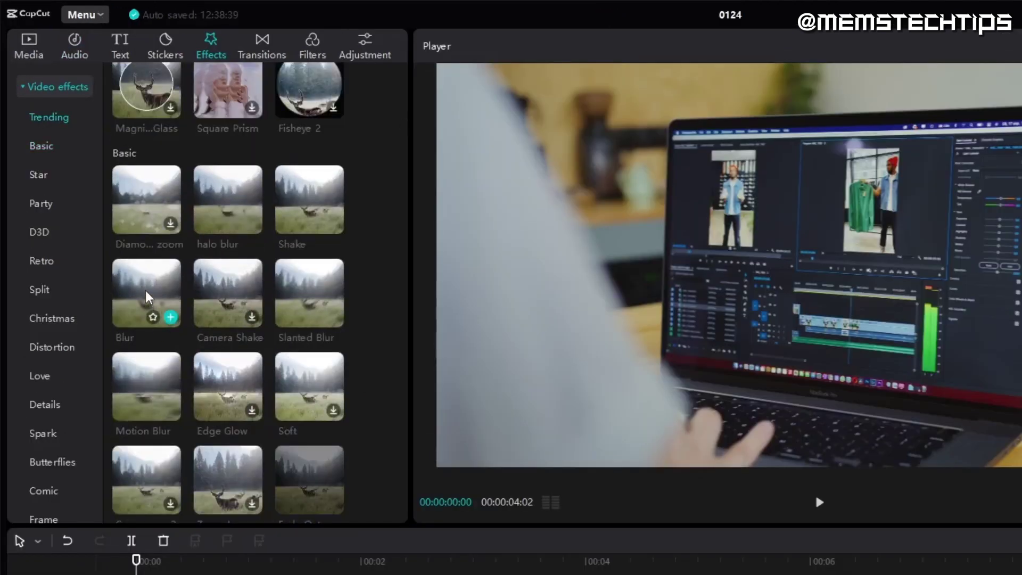
pyautogui.moveTo(145, 288); pyautogui.dragTo(113, 479)
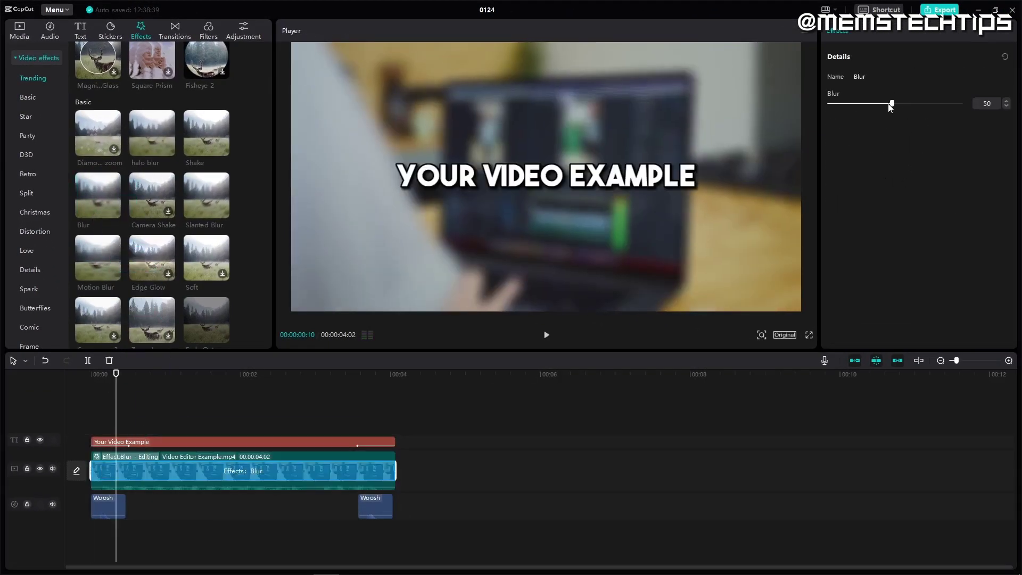
pyautogui.moveTo(887, 107); pyautogui.dragTo(863, 106)
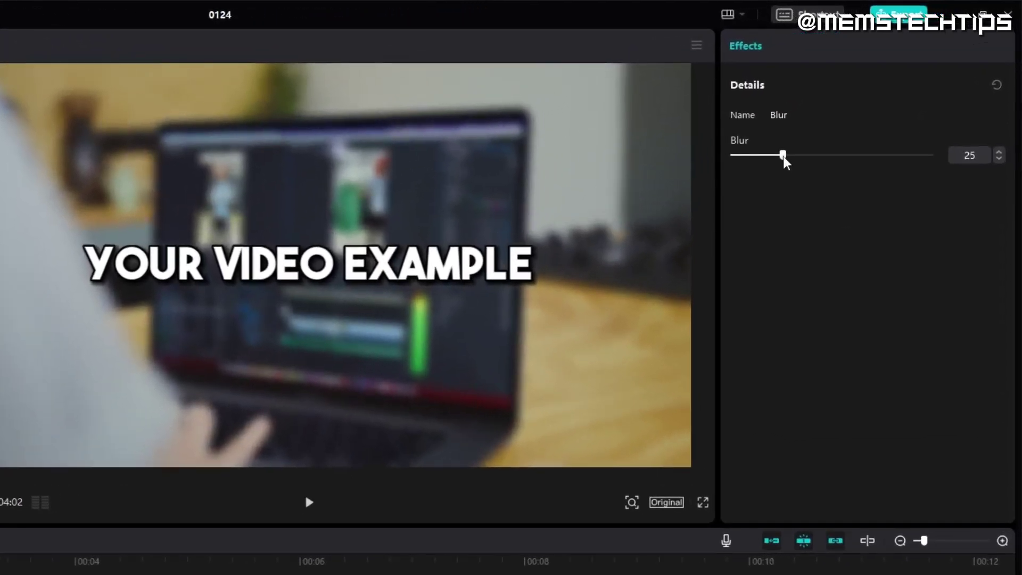
pyautogui.moveTo(783, 158); pyautogui.dragTo(768, 159)
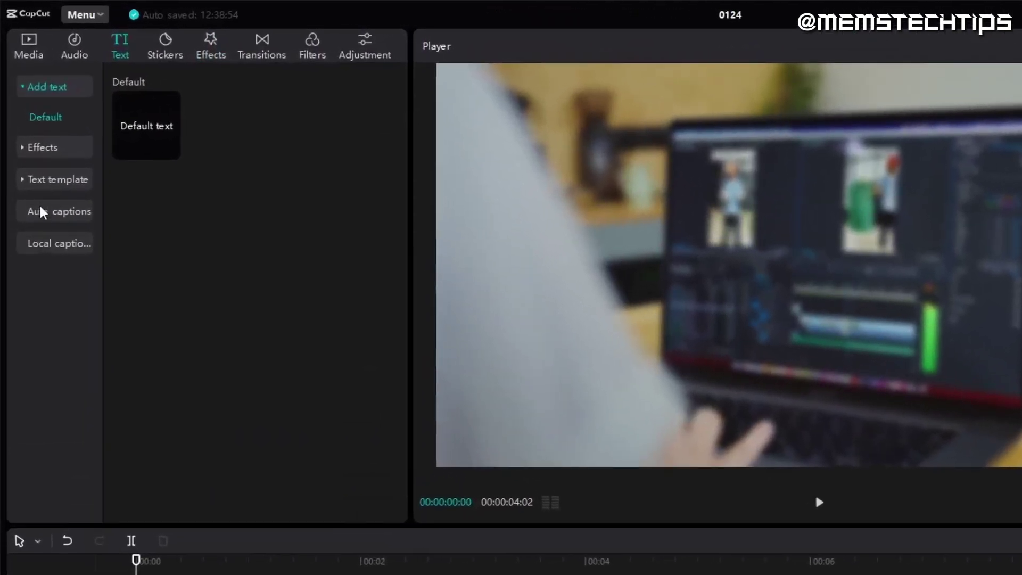
# Step: Auto-generate captions from the clip's speech and style them in THEBOLDFONT 2022, bright yellow
pyautogui.click(41, 211)
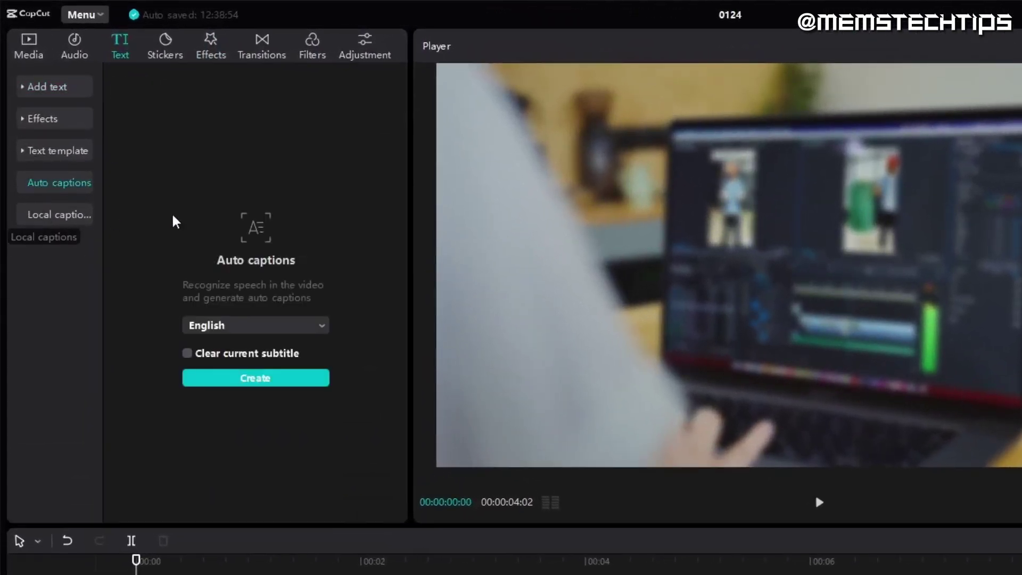
pyautogui.click(279, 379)
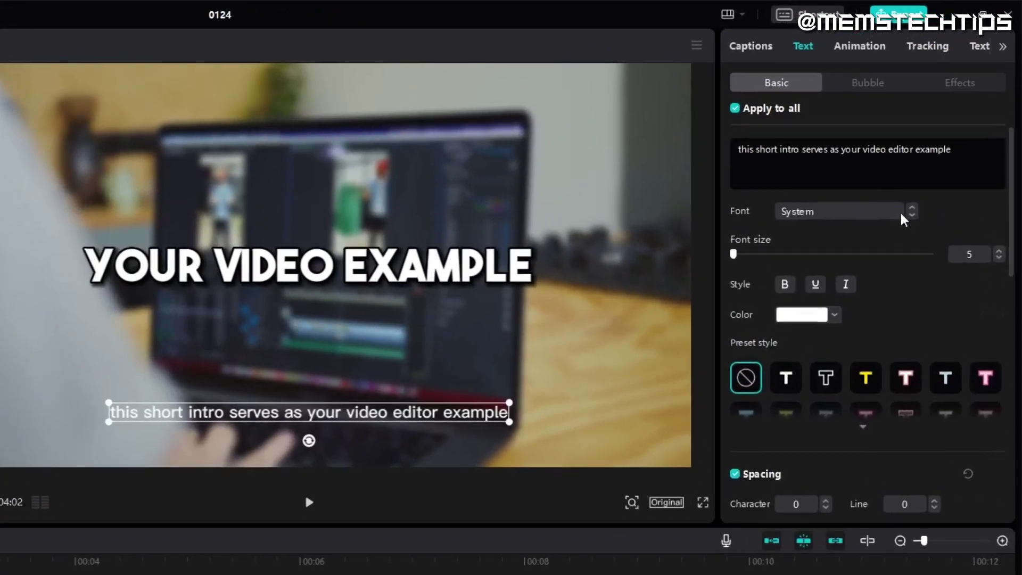
pyautogui.click(937, 145)
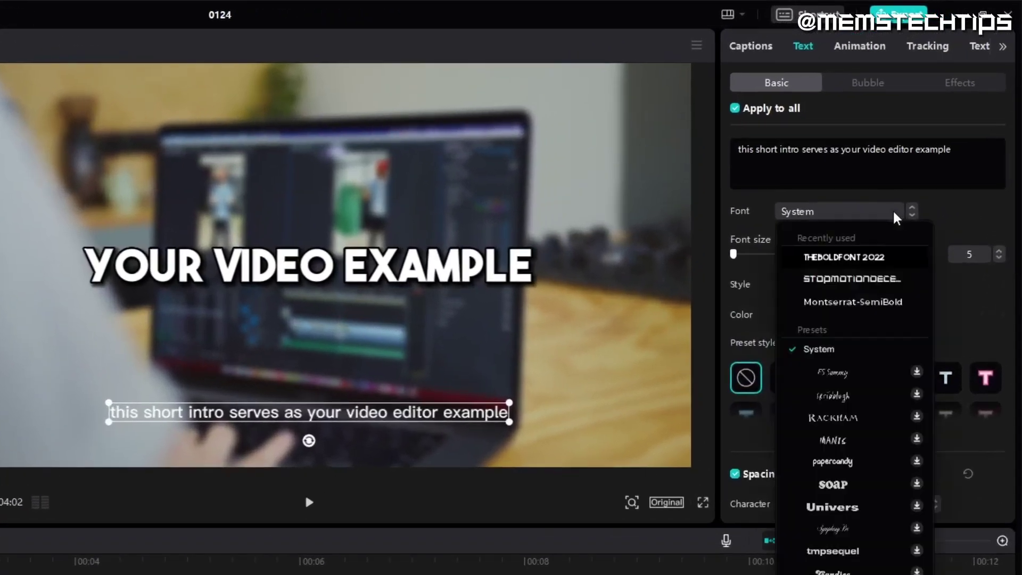
pyautogui.click(870, 264)
pyautogui.click(801, 314)
pyautogui.click(961, 246)
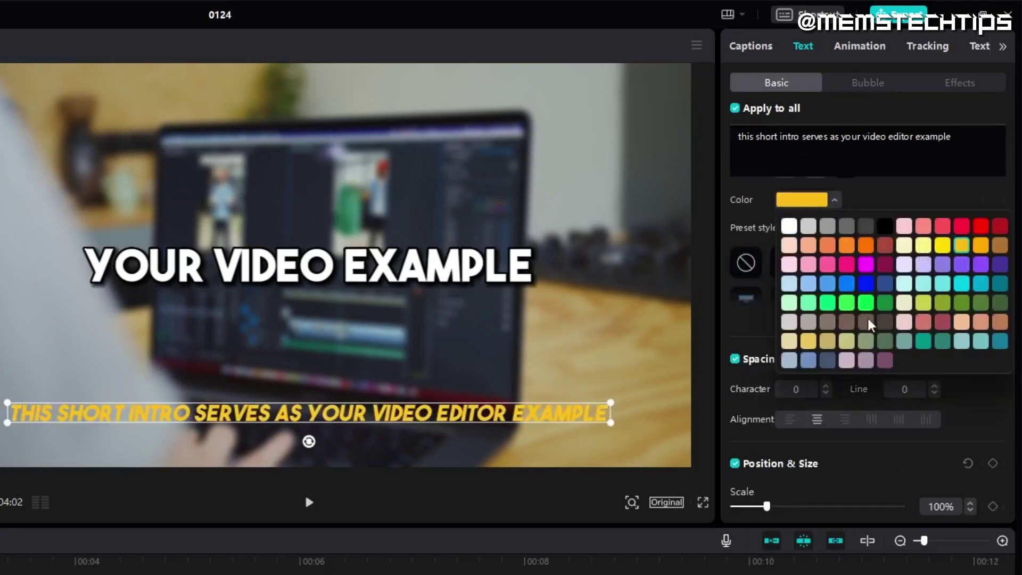
pyautogui.click(942, 245)
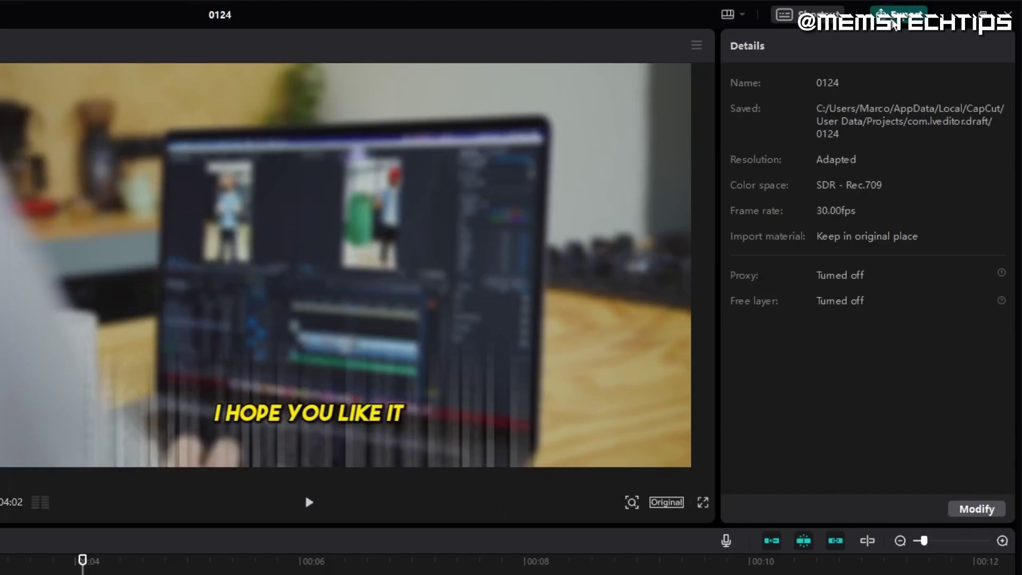
# Step: Export the project titled 'Video Example' at 1080P resolution
pyautogui.click(938, 11)
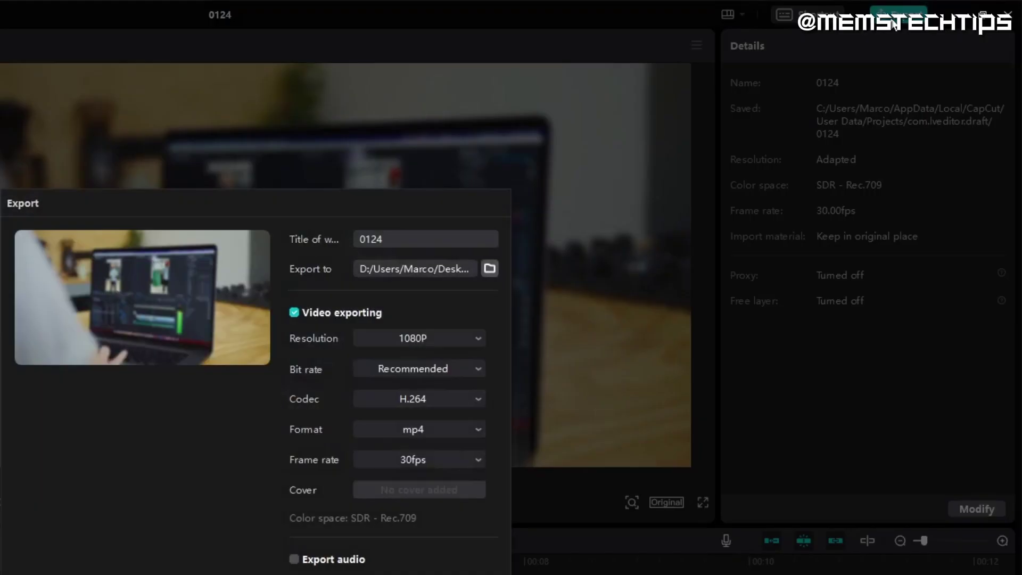
pyautogui.doubleClick(475, 239)
pyautogui.write('Video Exa')
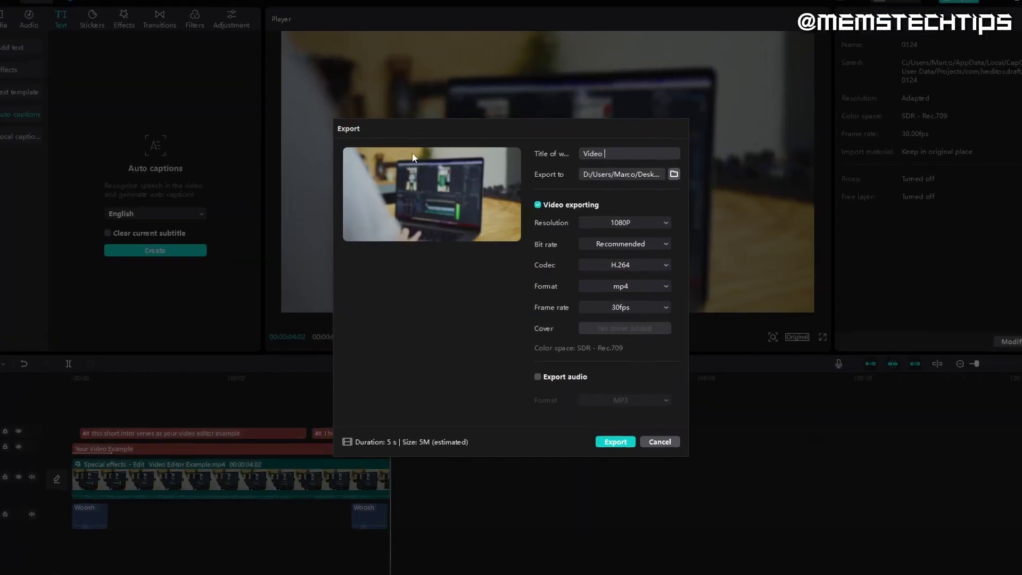
pyautogui.write('mple')
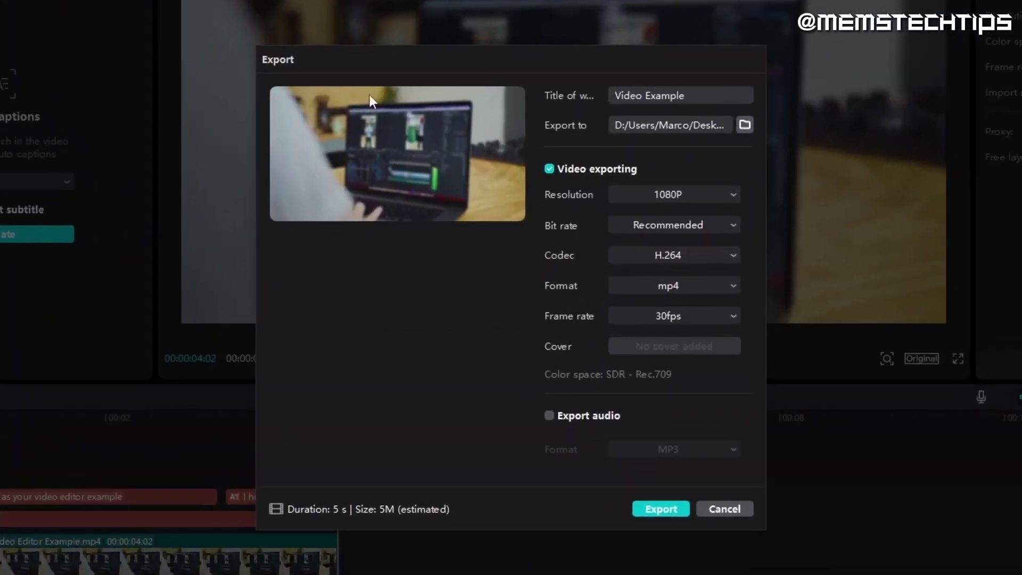
pyautogui.click(706, 201)
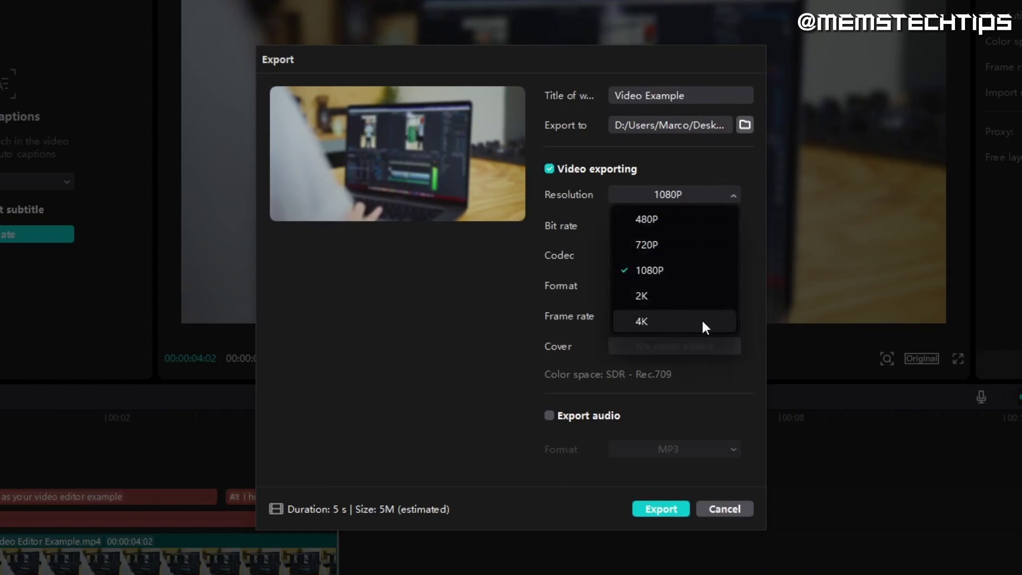
pyautogui.click(736, 190)
pyautogui.click(660, 509)
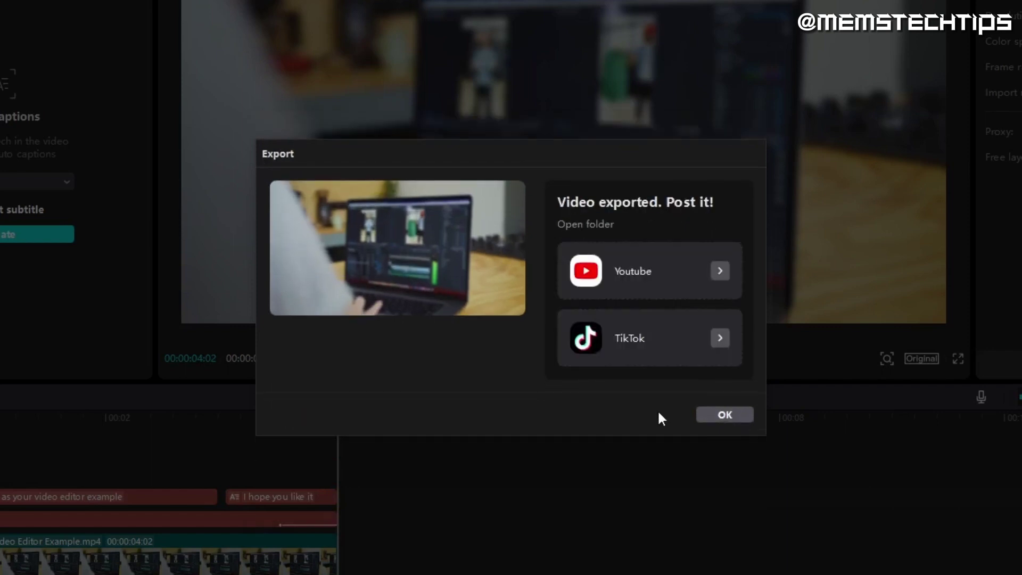
# Step: Dismiss the export message, replay the edit, and browse the Stickers, Effects, Media and Audio libraries
pyautogui.click(714, 416)
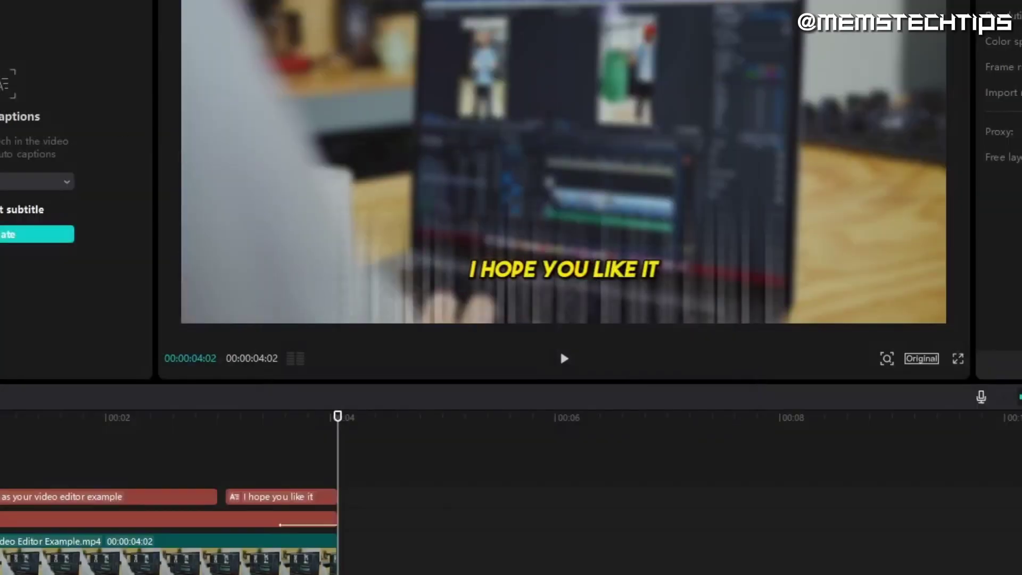
pyautogui.click(564, 358)
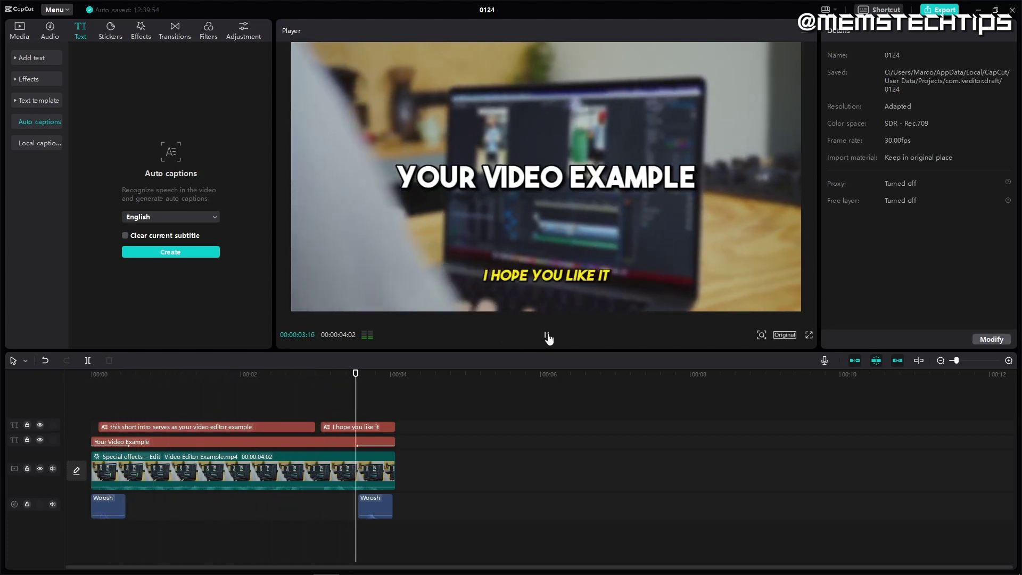
pyautogui.click(111, 32)
pyautogui.click(140, 31)
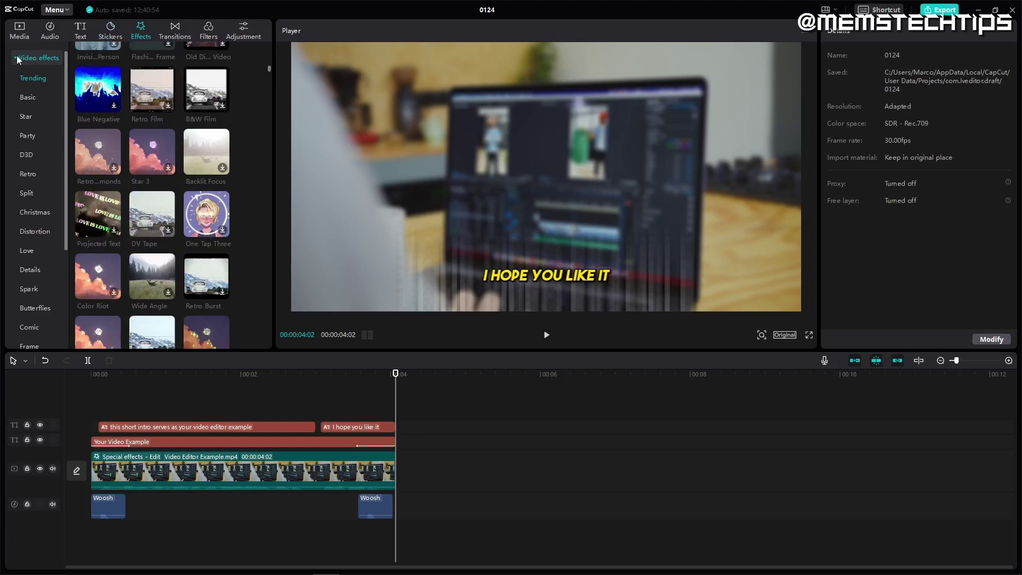
pyautogui.click(17, 59)
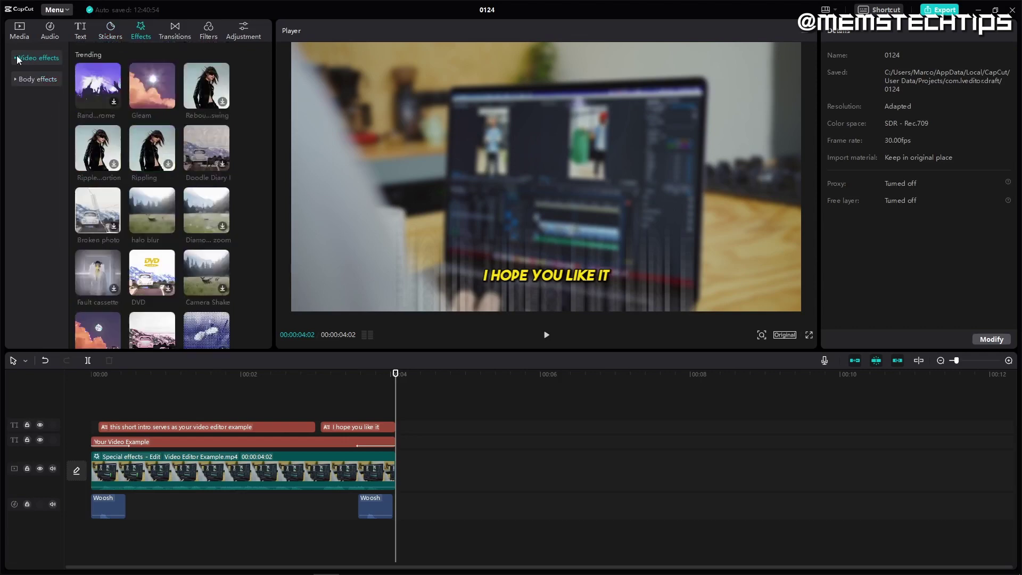
pyautogui.click(34, 33)
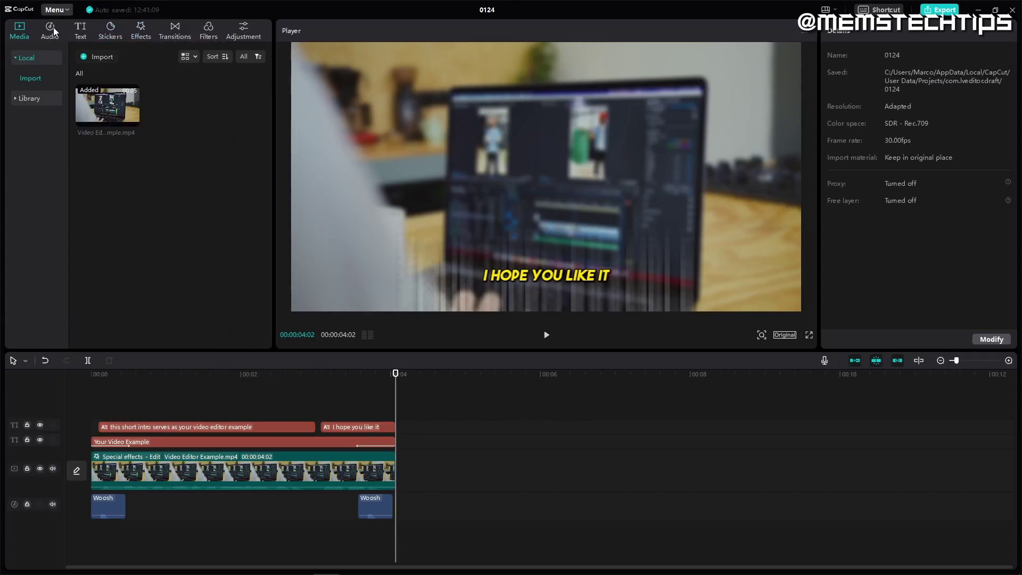
pyautogui.click(51, 31)
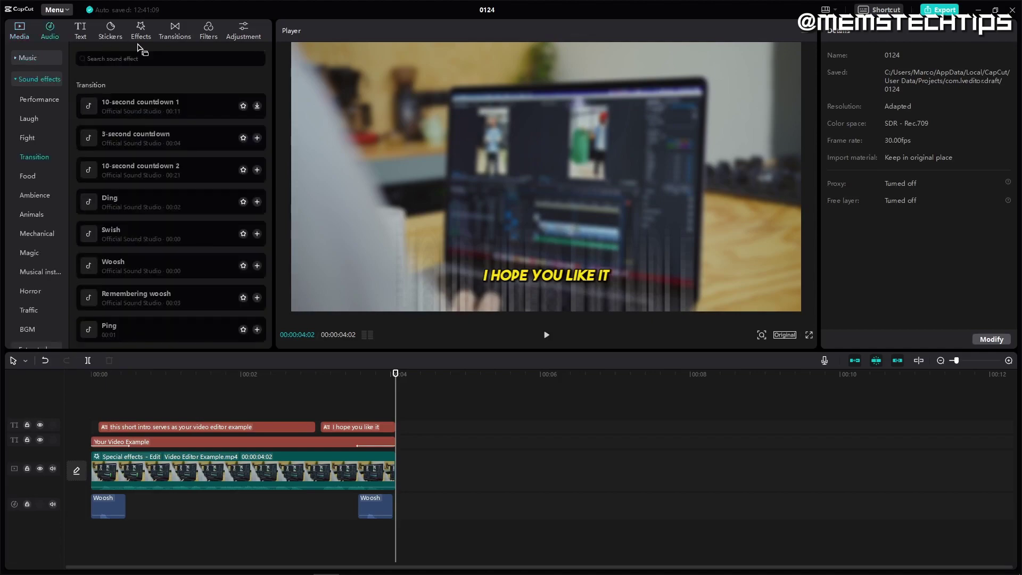